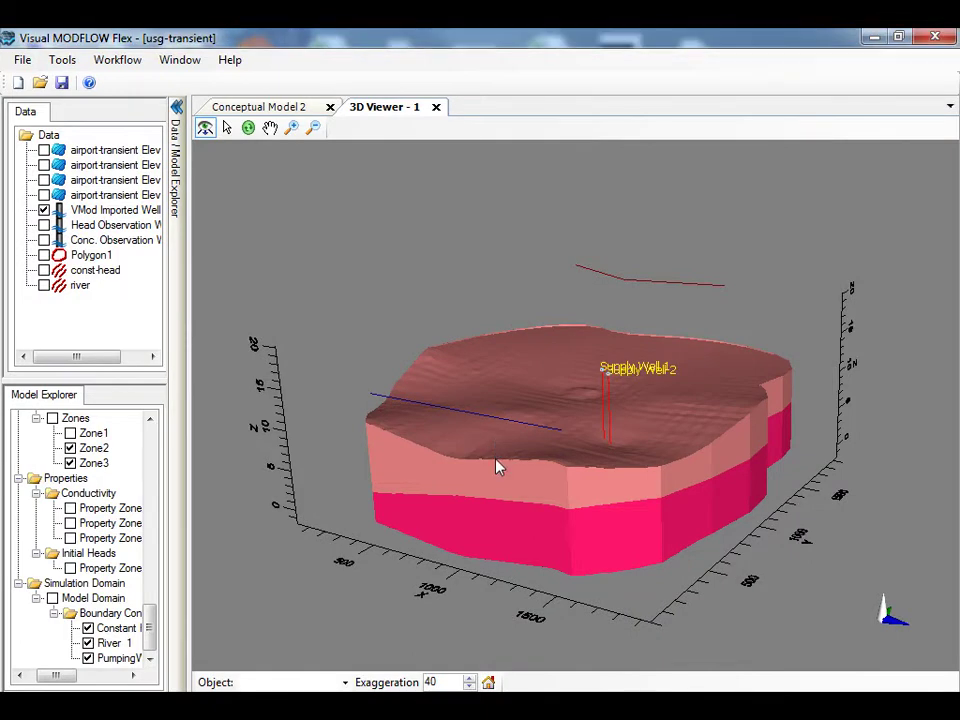
- Briefly show Zone1 on the 3D model and rotate it toward a side-on view
{"action": "scroll", "coordinate": [491, 501], "scroll_direction": "up", "scroll_amount": 1}
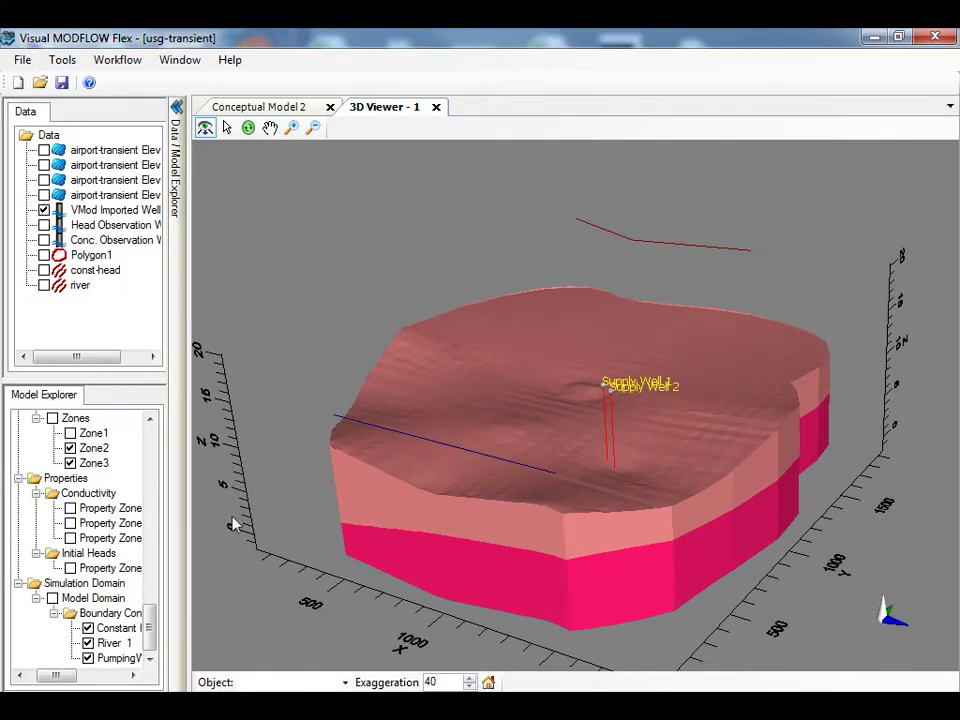
{"action": "left_click", "coordinate": [70, 433]}
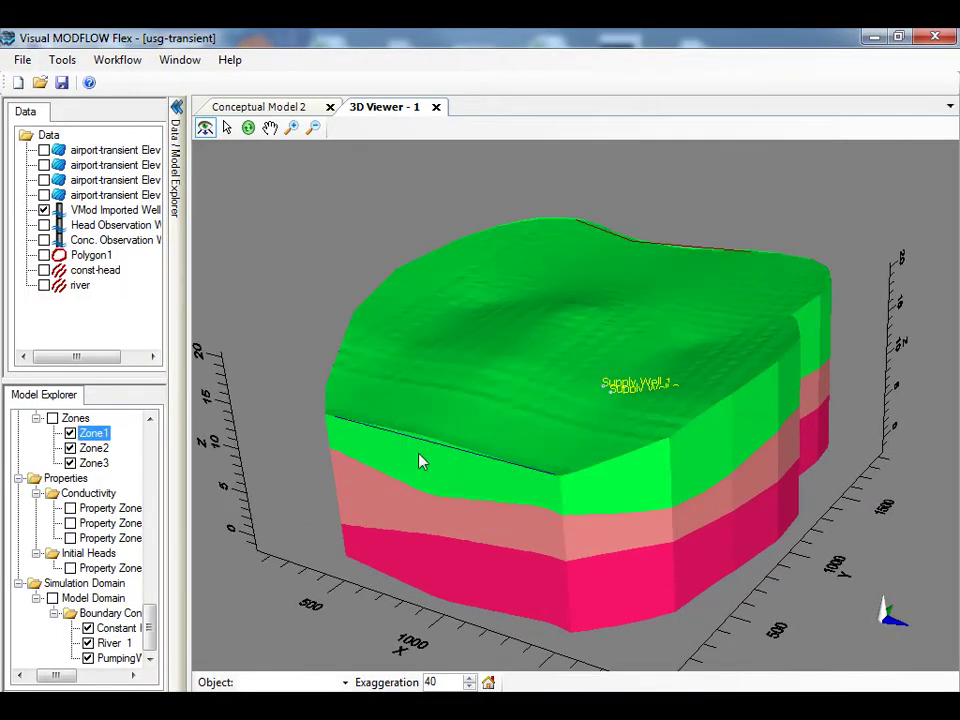
{"action": "left_click_drag", "start_coordinate": [420, 461], "coordinate": [544, 420]}
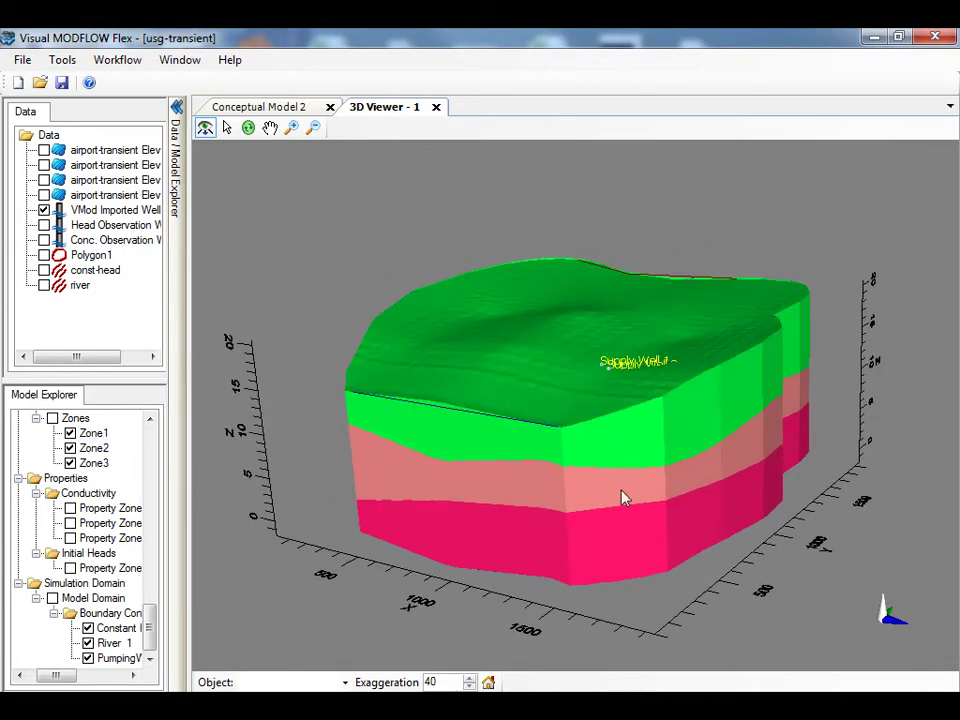
{"action": "left_click_drag", "start_coordinate": [660, 531], "coordinate": [531, 609]}
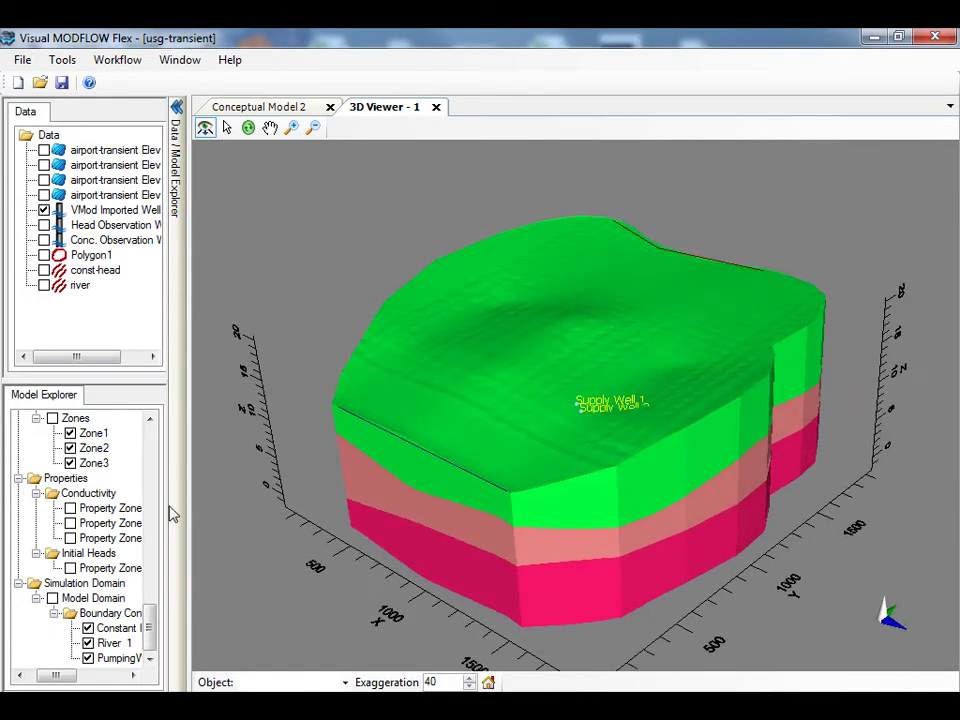
{"action": "left_click", "coordinate": [70, 433]}
{"action": "left_click_drag", "start_coordinate": [624, 542], "coordinate": [606, 459]}
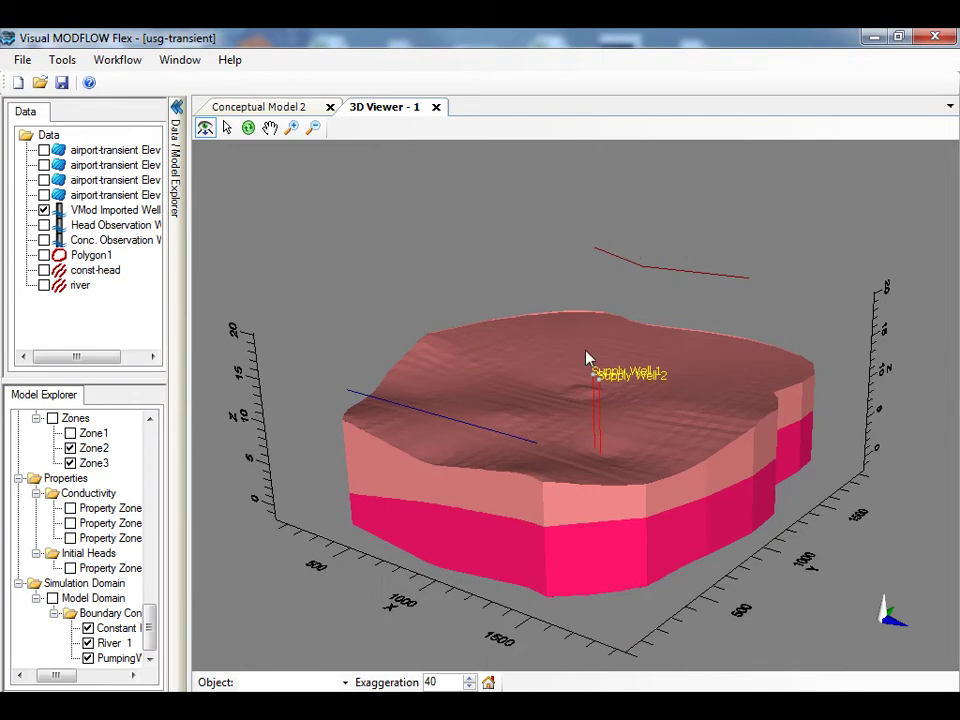
- In Conceptual Model 2, start a new unstructured grid and name it samplegrid
{"action": "left_click", "coordinate": [277, 109]}
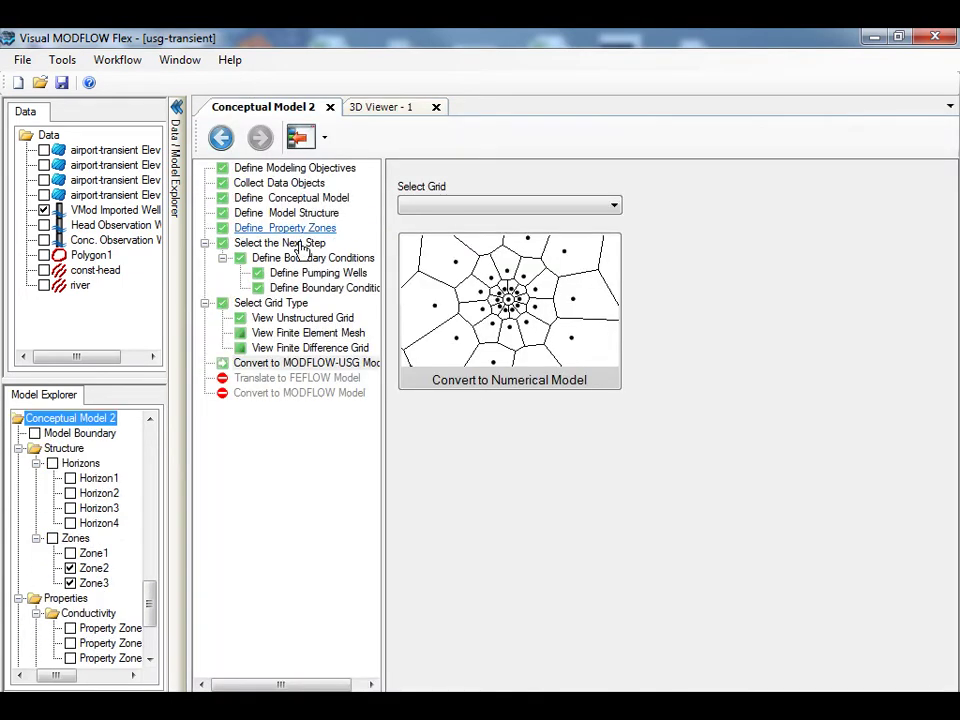
{"action": "left_click", "coordinate": [272, 303]}
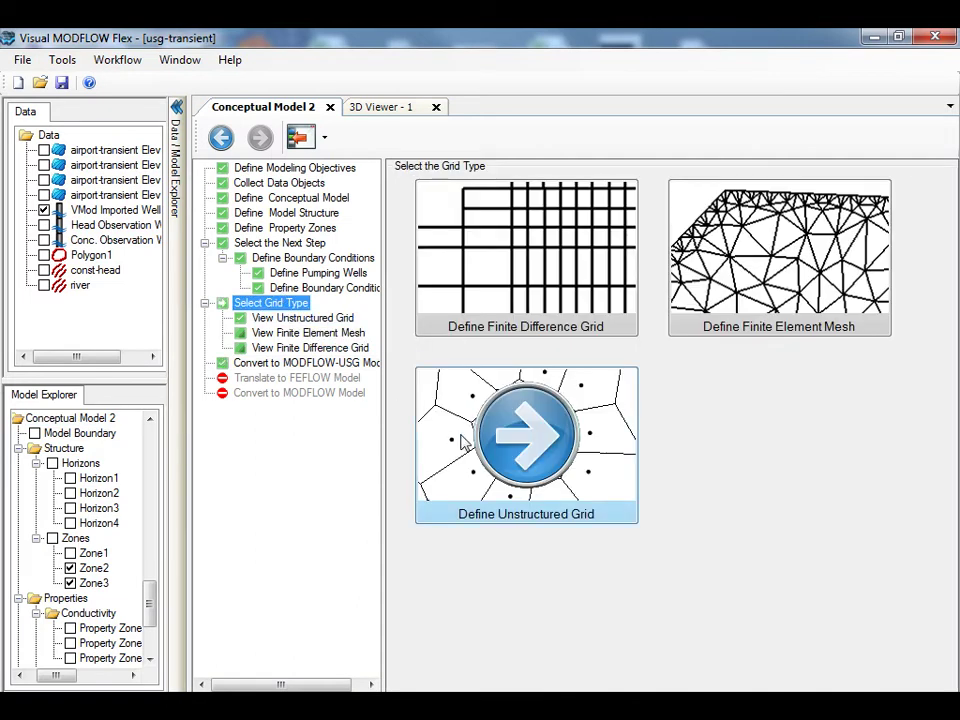
{"action": "left_click", "coordinate": [587, 479]}
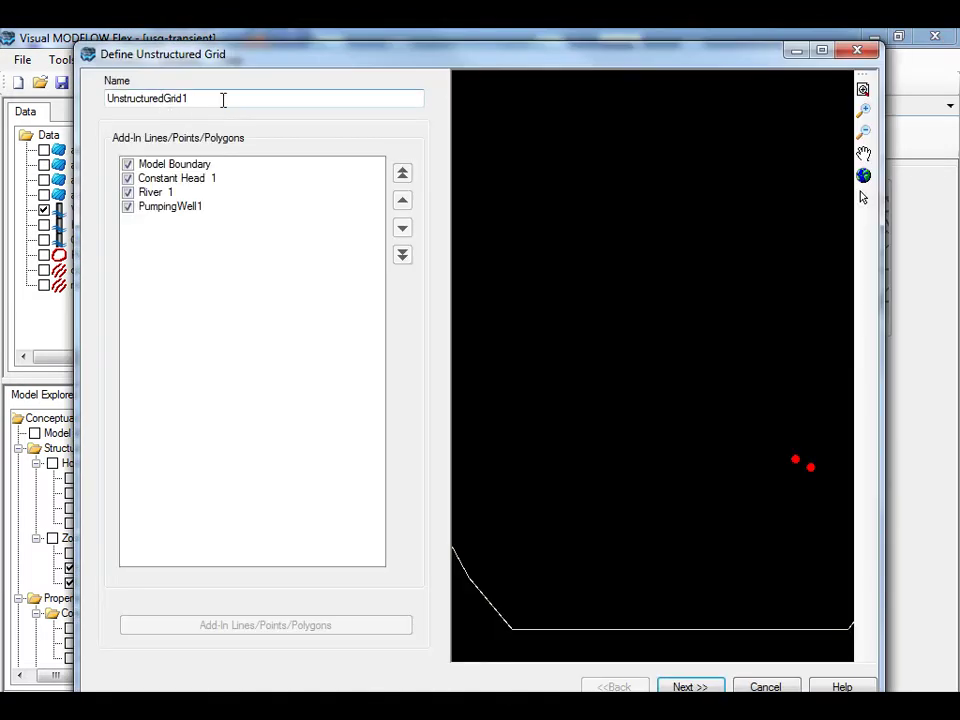
{"action": "left_click_drag", "start_coordinate": [223, 97], "coordinate": [36, 96]}
{"action": "type", "text": "samplegrid"}
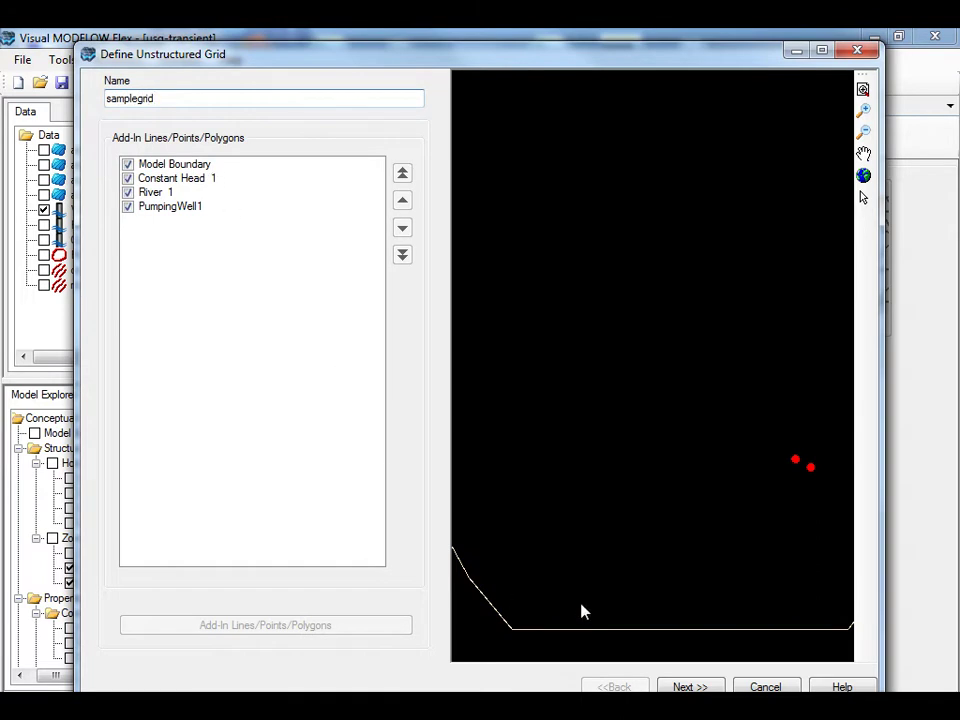
- Disable superelement border refinement, set line edge length 10, point spacing 5, and smoother gradation
{"action": "left_click", "coordinate": [688, 687]}
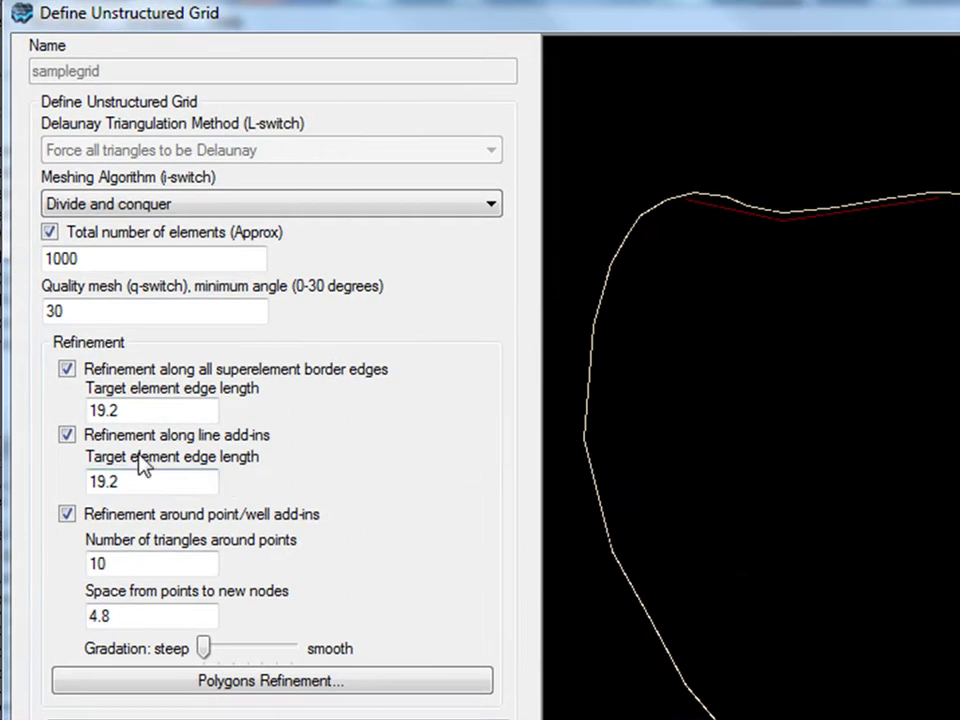
{"action": "left_click", "coordinate": [67, 370]}
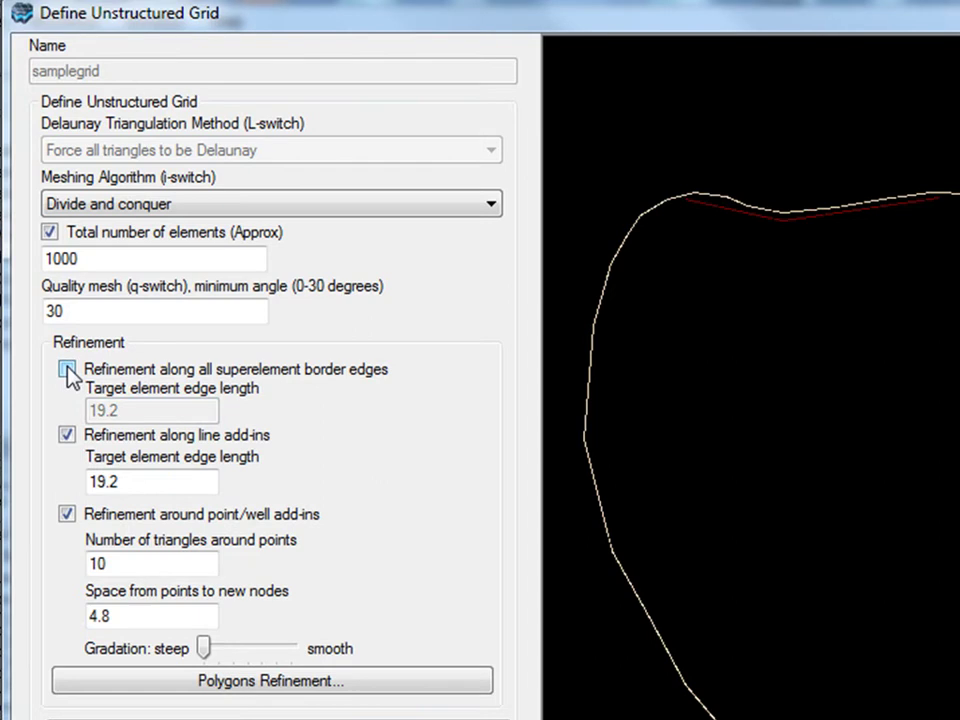
{"action": "double_click", "coordinate": [133, 482]}
{"action": "type", "text": "10"}
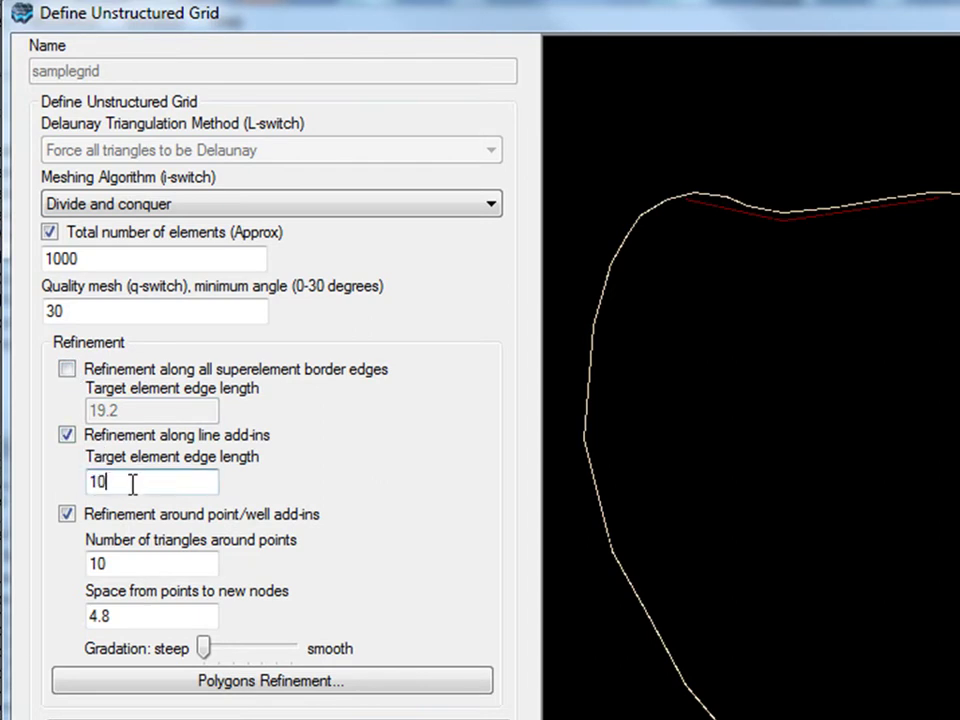
{"action": "double_click", "coordinate": [126, 617]}
{"action": "type", "text": "5"}
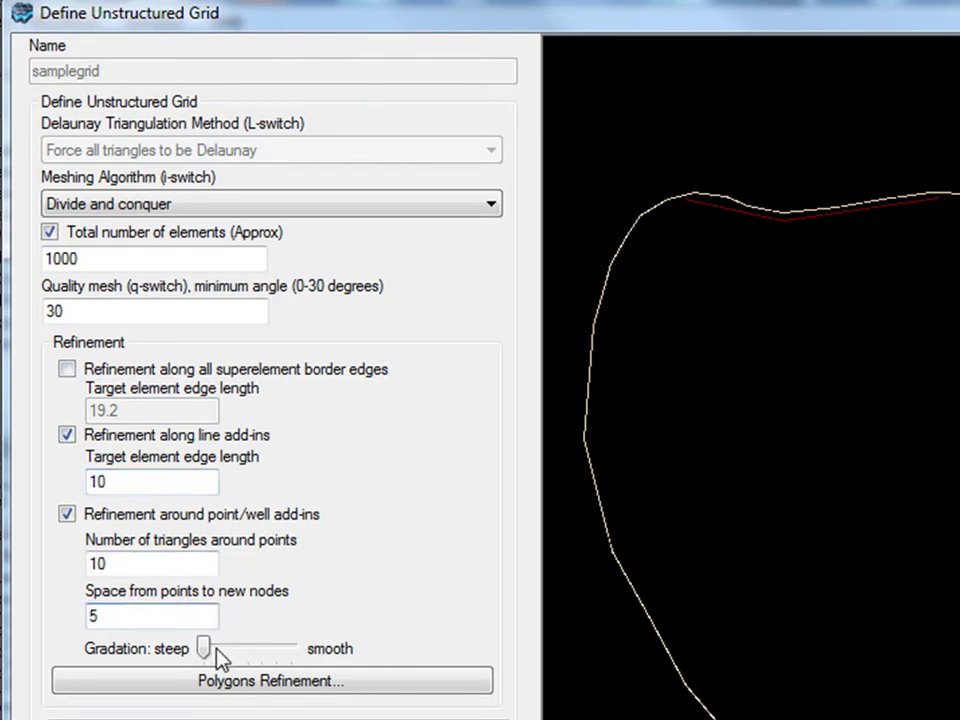
{"action": "left_click_drag", "start_coordinate": [208, 646], "coordinate": [234, 650]}
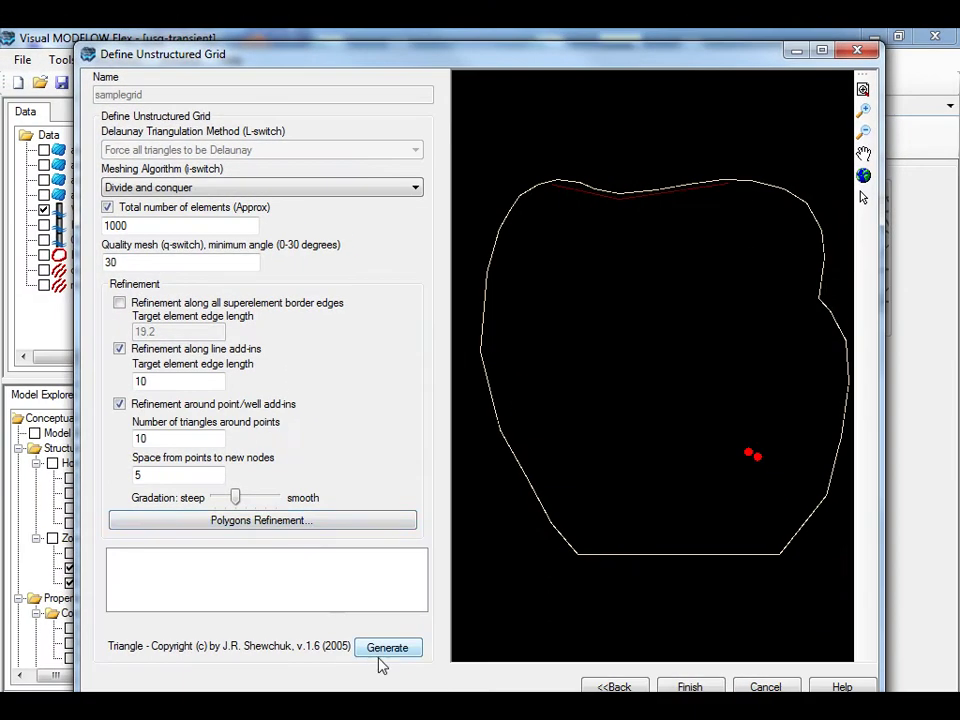
- Generate the samplegrid mesh (4679 edges) and finish the Define Unstructured Grid dialog
{"action": "left_click", "coordinate": [389, 649]}
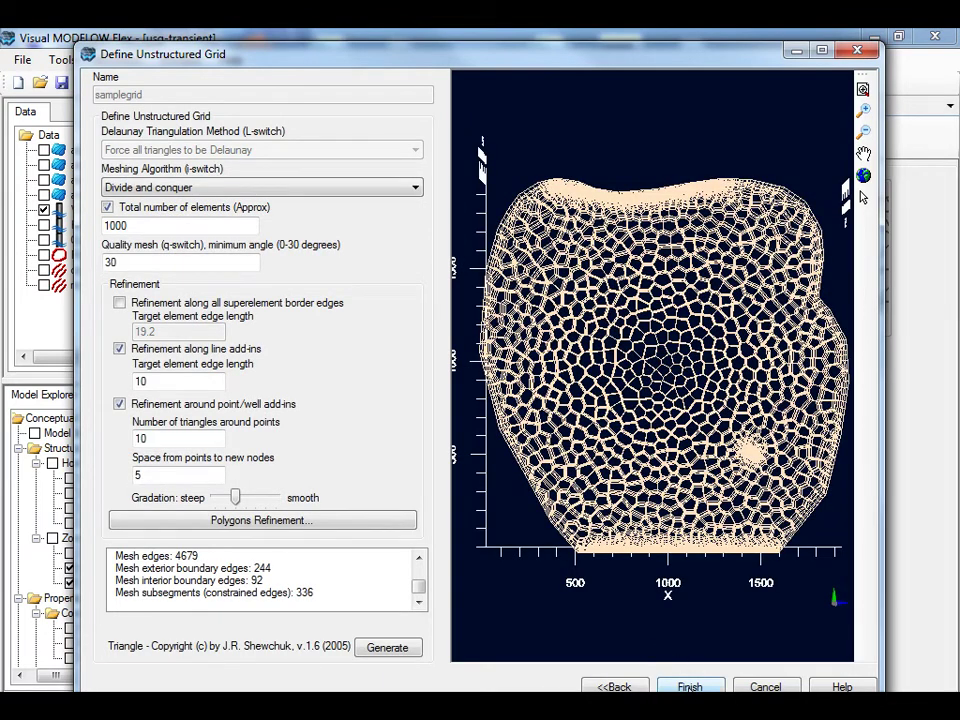
{"action": "left_click", "coordinate": [689, 687]}
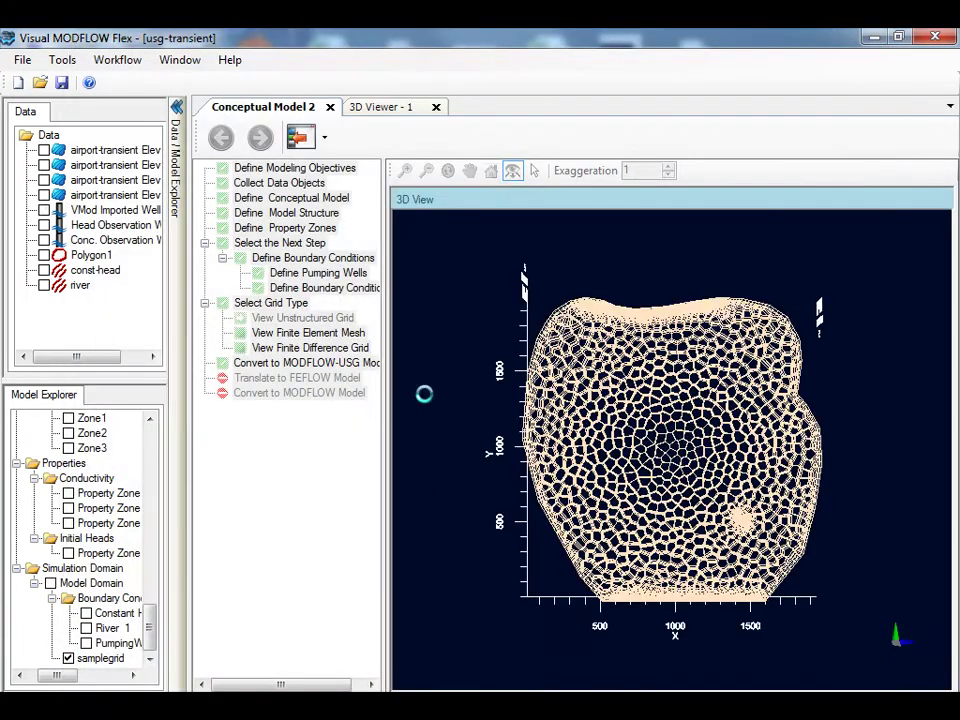
- Set vertical exaggeration to 0 and pan the flattened mesh into view
{"action": "double_click", "coordinate": [640, 170]}
{"action": "type", "text": "0"}
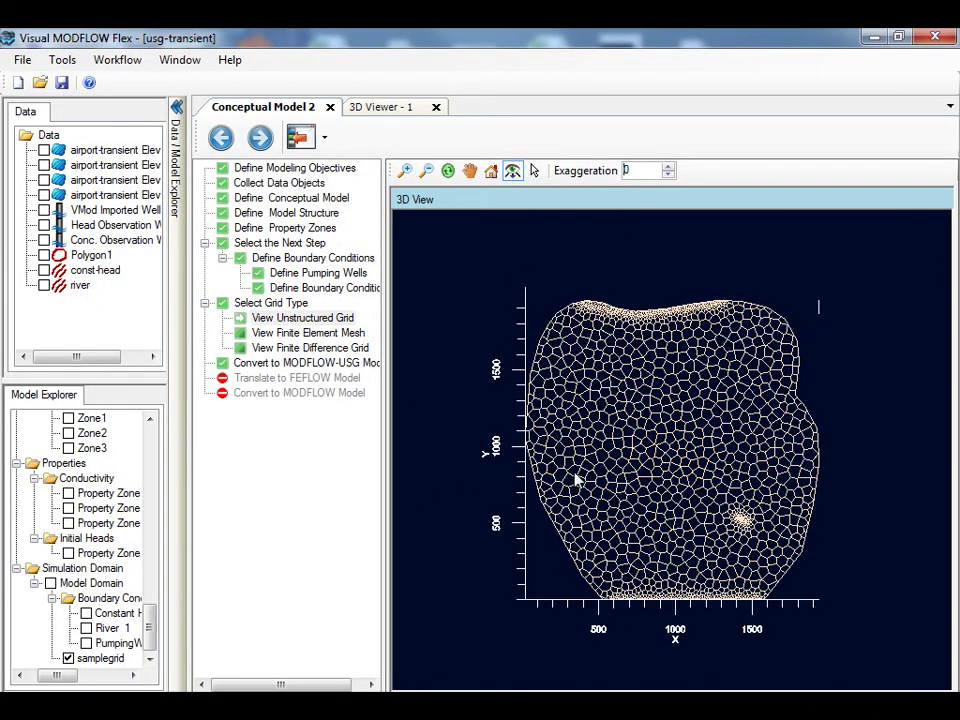
{"action": "scroll", "coordinate": [547, 470], "scroll_direction": "up", "scroll_amount": 2}
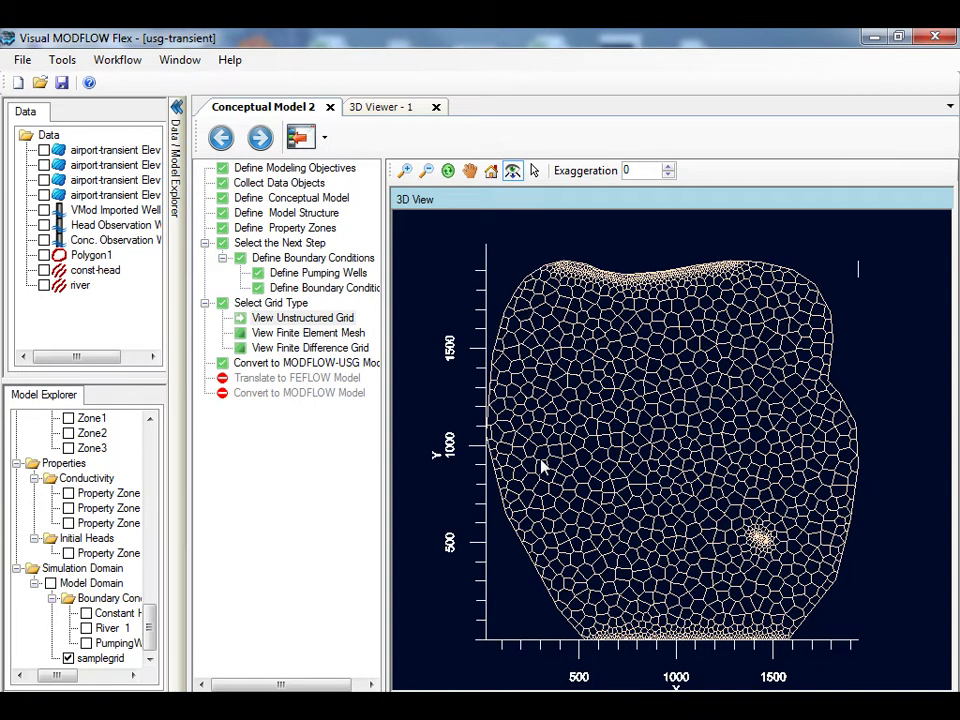
{"action": "scroll", "coordinate": [541, 468], "scroll_direction": "up", "scroll_amount": 1}
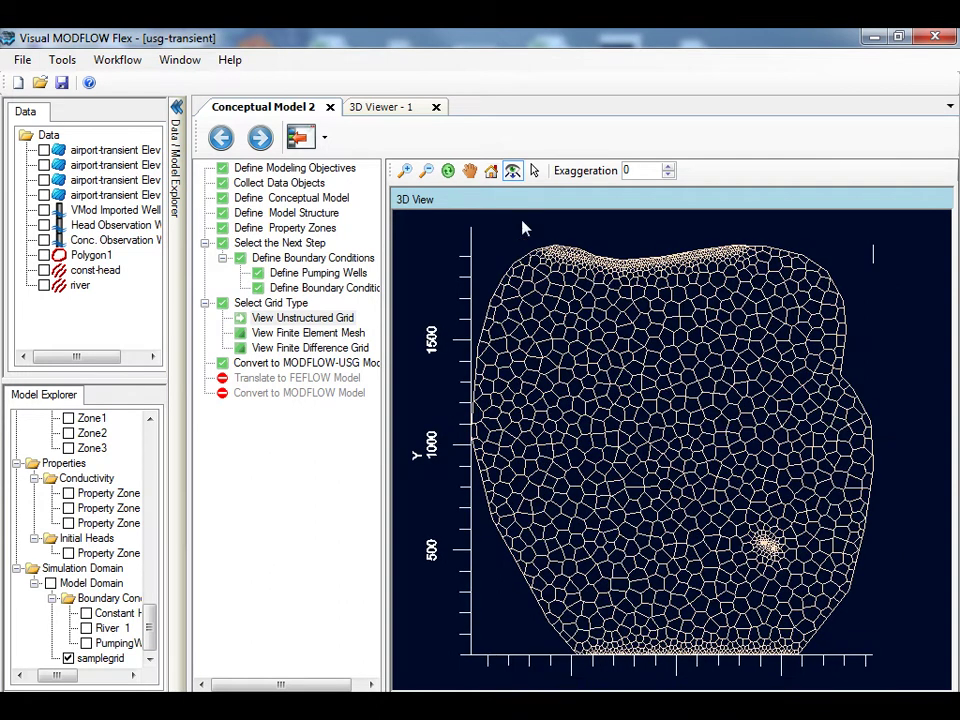
{"action": "left_click", "coordinate": [469, 170]}
{"action": "left_click_drag", "start_coordinate": [716, 572], "coordinate": [560, 400]}
- Zoom into the refined cells around the wells and grid edges, then reset to Home
{"action": "left_click", "coordinate": [406, 170]}
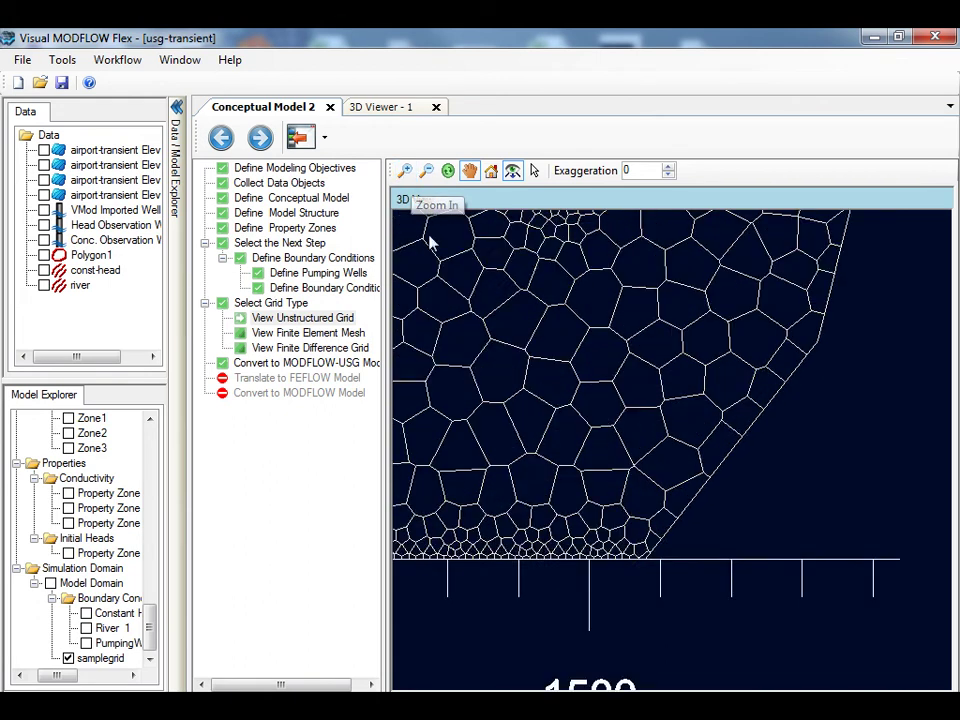
{"action": "left_click", "coordinate": [405, 170]}
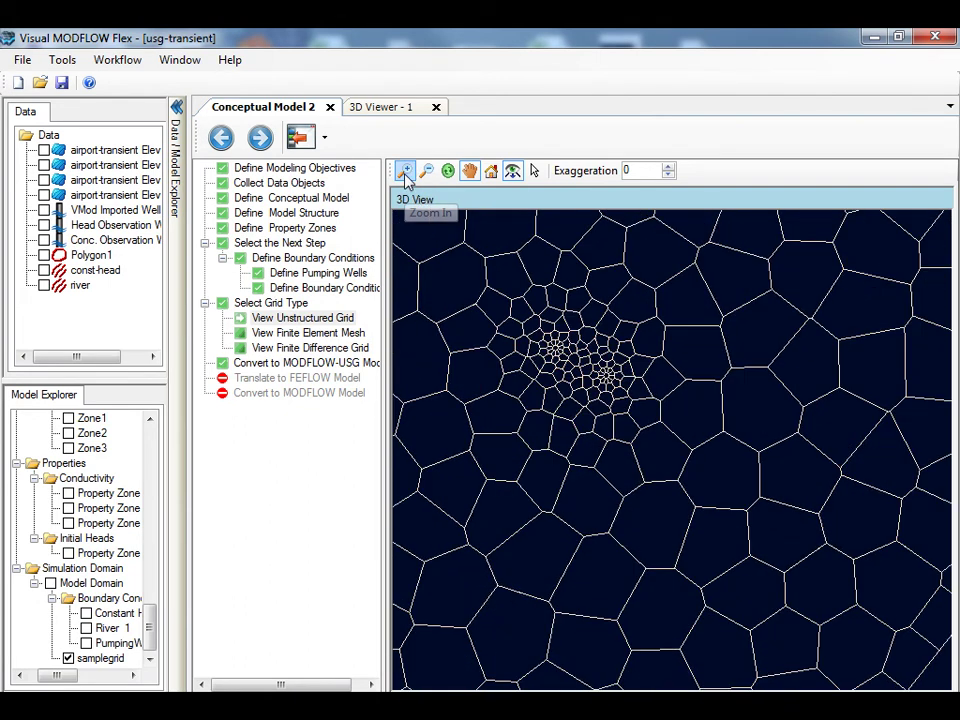
{"action": "left_click_drag", "start_coordinate": [454, 281], "coordinate": [577, 367]}
{"action": "scroll", "coordinate": [577, 369], "scroll_direction": "down", "scroll_amount": 3}
{"action": "left_click_drag", "start_coordinate": [594, 476], "coordinate": [716, 323]}
{"action": "scroll", "coordinate": [711, 446], "scroll_direction": "down", "scroll_amount": 2}
{"action": "left_click_drag", "start_coordinate": [711, 446], "coordinate": [765, 454]}
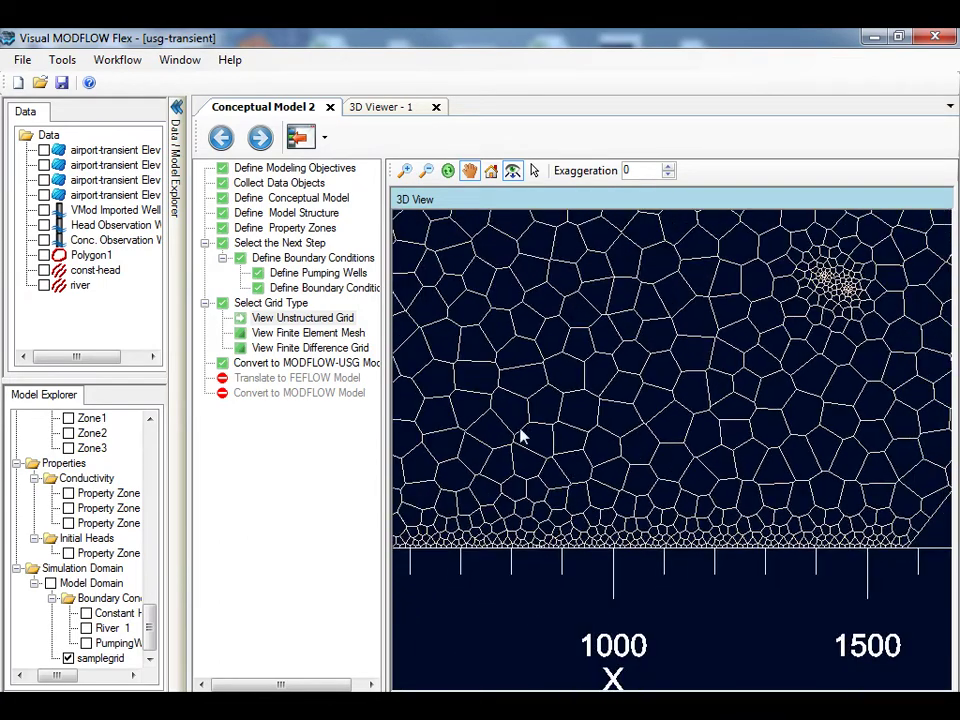
{"action": "left_click_drag", "start_coordinate": [591, 347], "coordinate": [626, 685]}
{"action": "left_click_drag", "start_coordinate": [618, 308], "coordinate": [623, 504]}
{"action": "scroll", "coordinate": [692, 381], "scroll_direction": "down", "scroll_amount": 2}
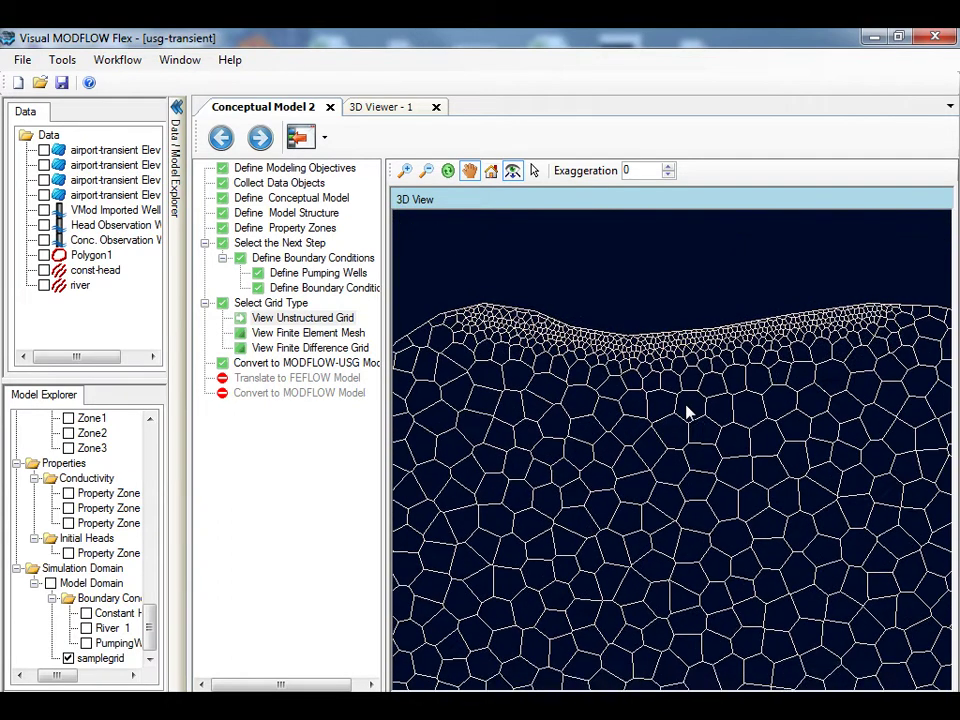
{"action": "left_click", "coordinate": [491, 171]}
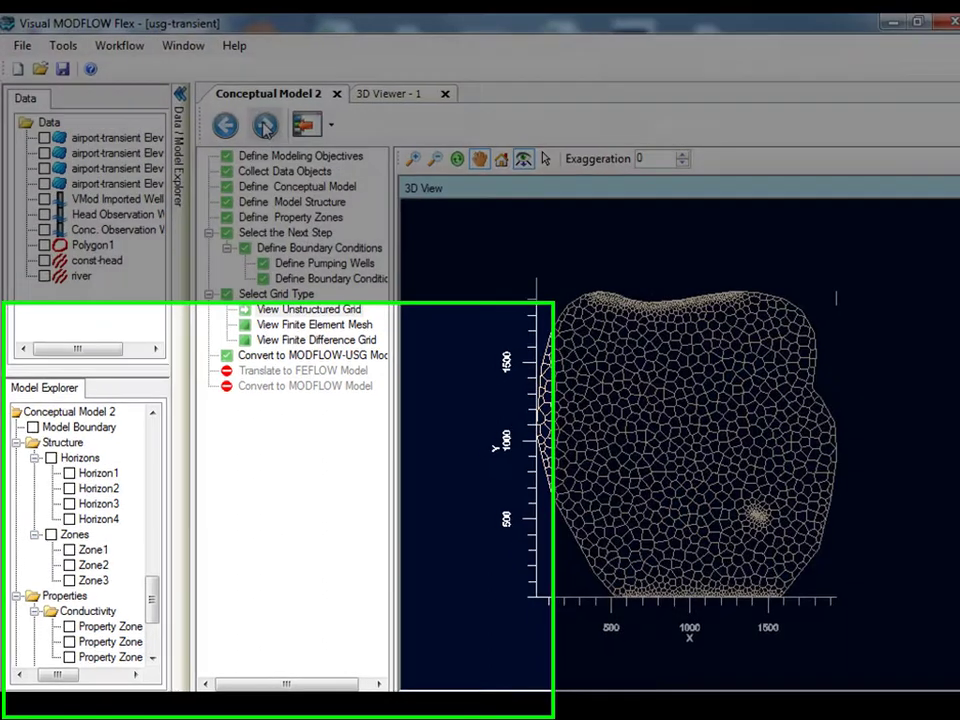
- Convert the conceptual model into the MODFLOW-USG numerical model samplegrid-Run1
{"action": "left_click", "coordinate": [266, 124]}
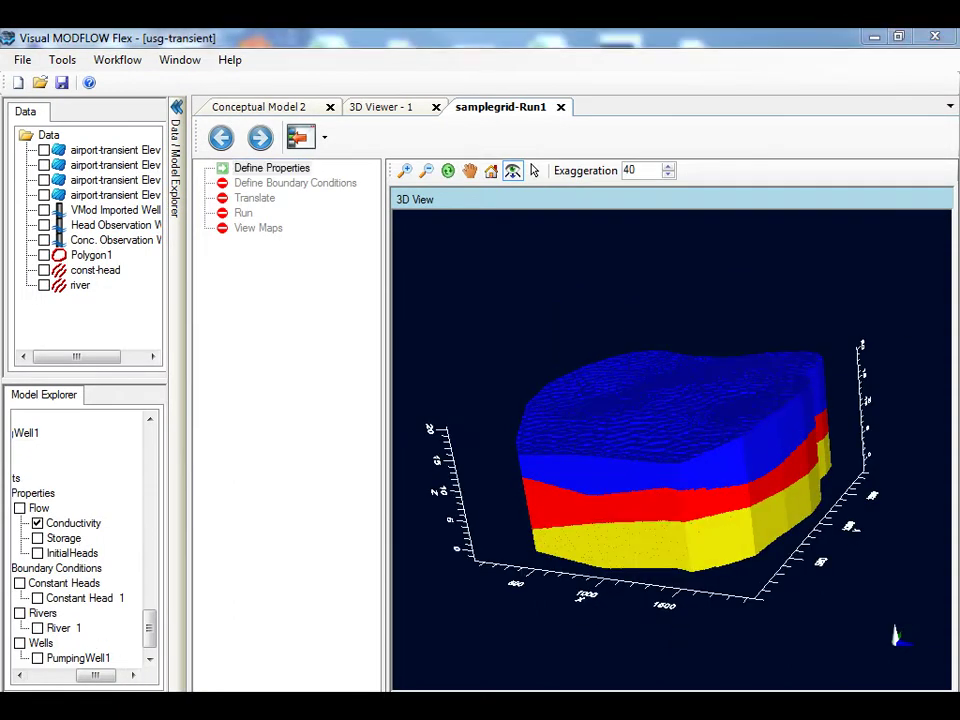
- Rotate and zoom the three-layer conductivity block model to inspect it
{"action": "left_click_drag", "start_coordinate": [799, 525], "coordinate": [640, 465]}
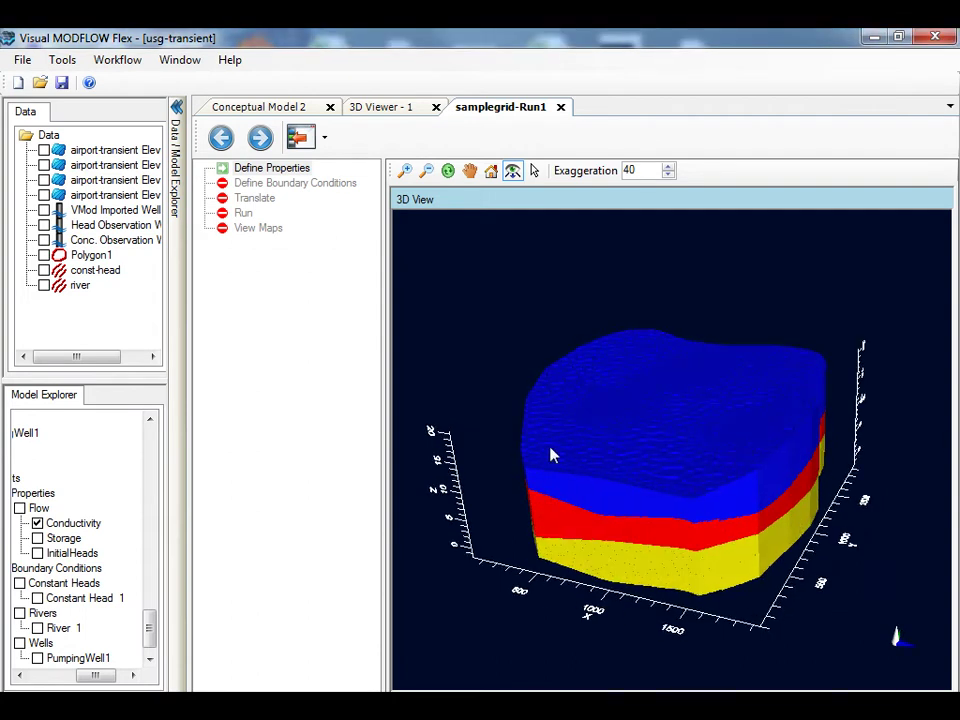
{"action": "scroll", "coordinate": [495, 438], "scroll_direction": "up", "scroll_amount": 5}
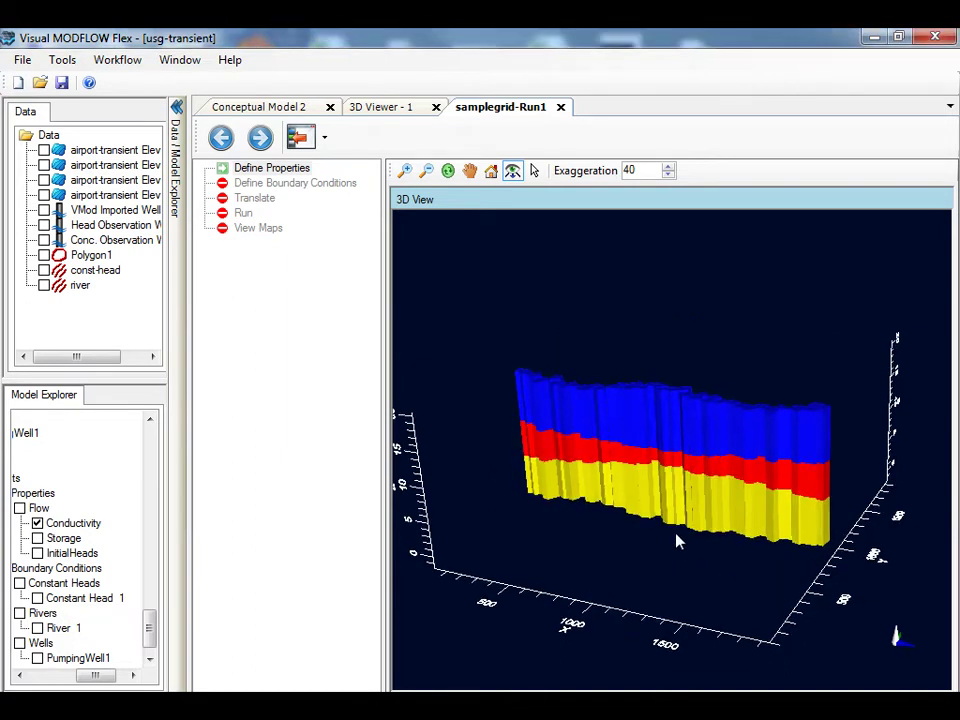
{"action": "scroll", "coordinate": [676, 537], "scroll_direction": "up", "scroll_amount": 3}
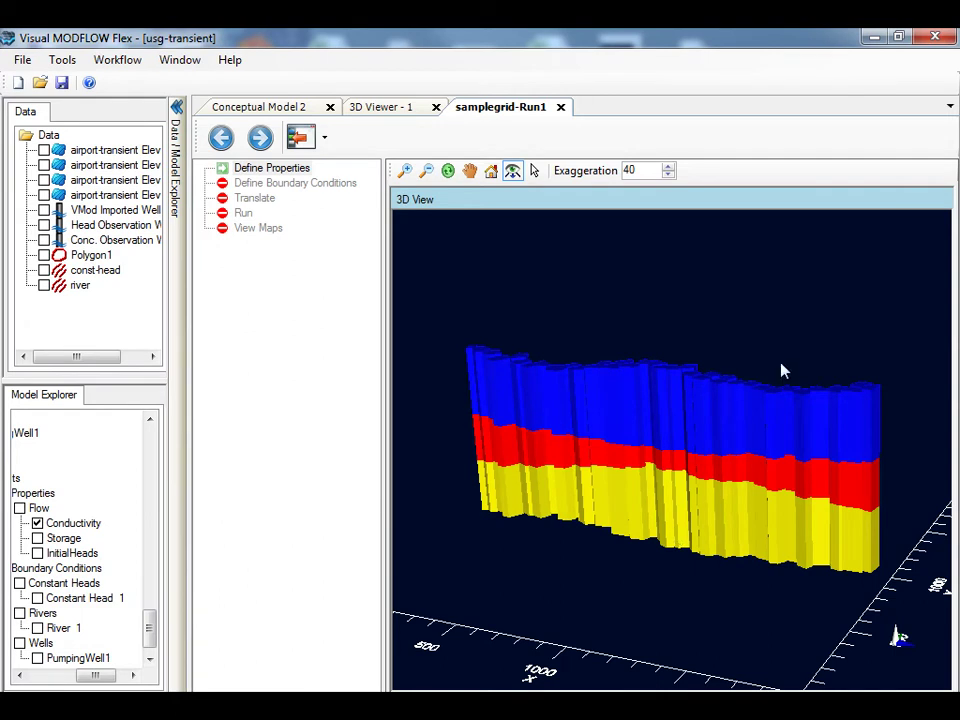
{"action": "scroll", "coordinate": [684, 463], "scroll_direction": "down", "scroll_amount": 3}
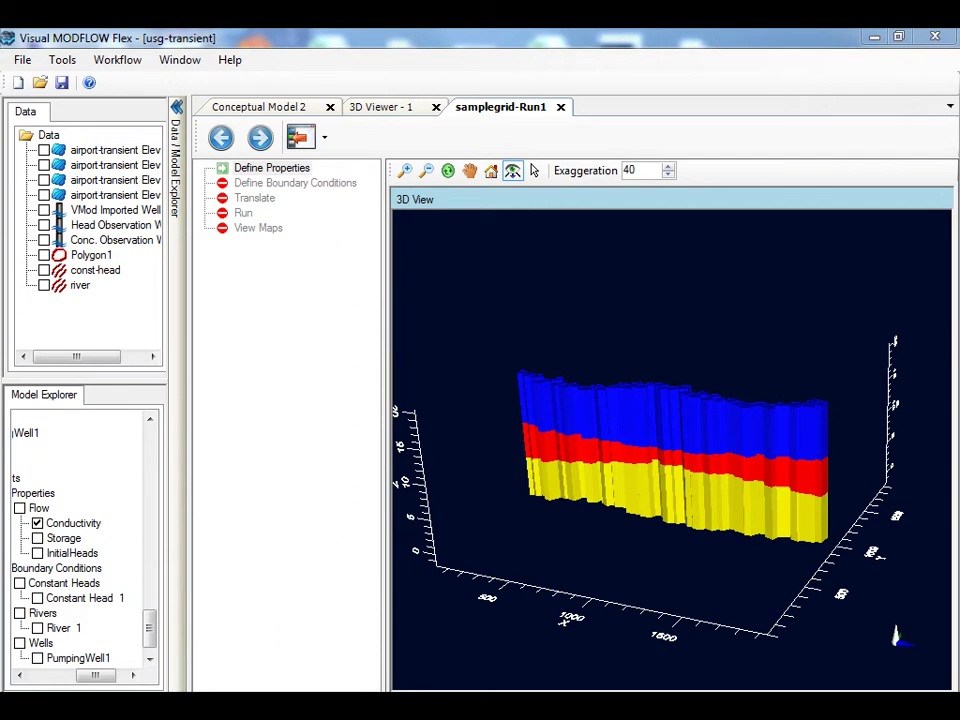
{"action": "left_click_drag", "start_coordinate": [513, 460], "coordinate": [463, 385]}
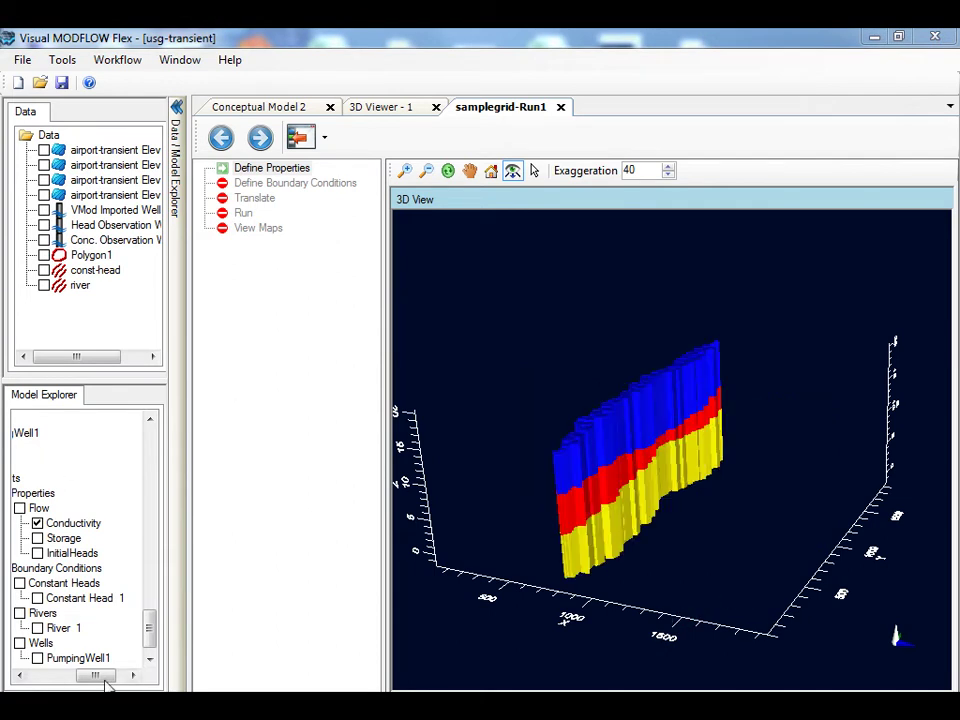
{"action": "left_click_drag", "start_coordinate": [100, 680], "coordinate": [68, 677]}
{"action": "left_click_drag", "start_coordinate": [150, 621], "coordinate": [150, 585]}
- Show the Zone3, Zone2 and Zone1 conductivity zones, then hide all three again
{"action": "left_click", "coordinate": [33, 463]}
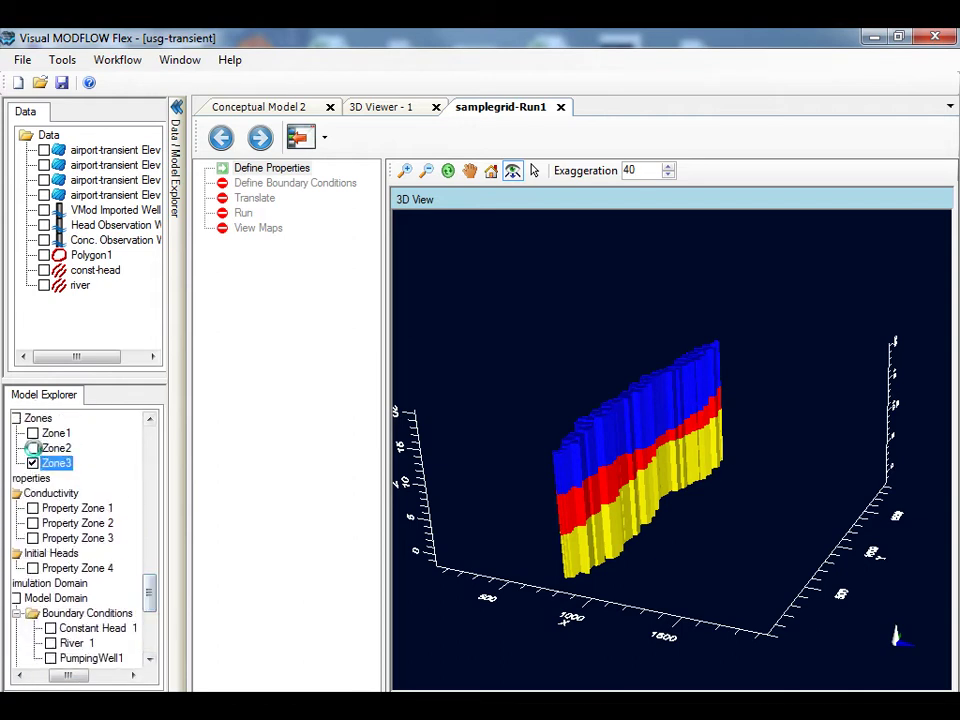
{"action": "left_click", "coordinate": [33, 448]}
{"action": "left_click", "coordinate": [33, 433]}
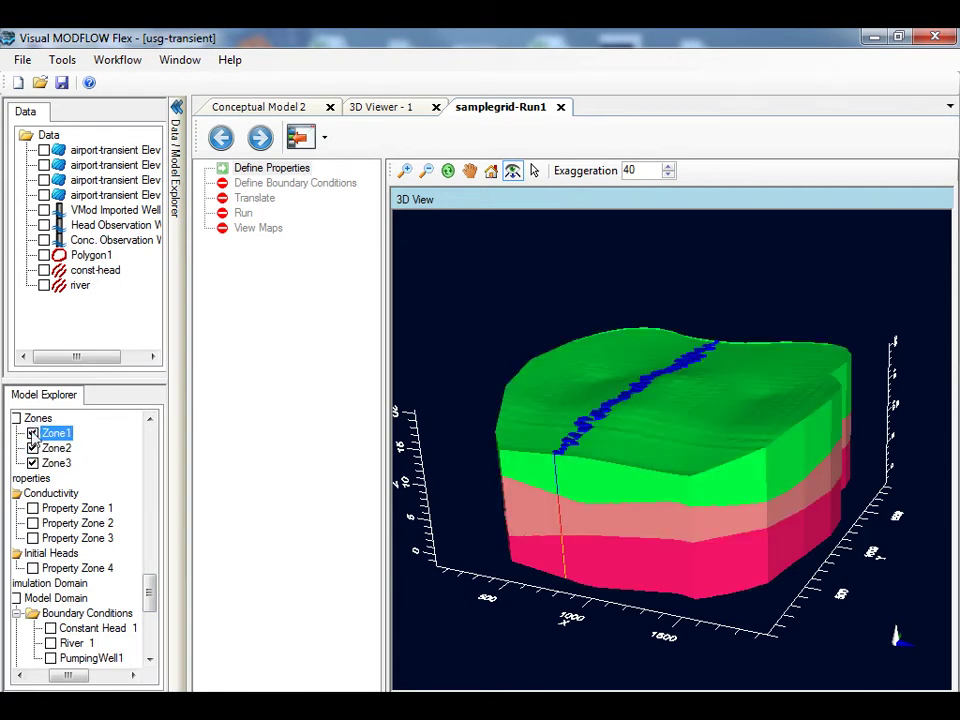
{"action": "left_click", "coordinate": [33, 433]}
{"action": "left_click", "coordinate": [33, 448]}
{"action": "left_click", "coordinate": [55, 463]}
{"action": "left_click", "coordinate": [33, 463]}
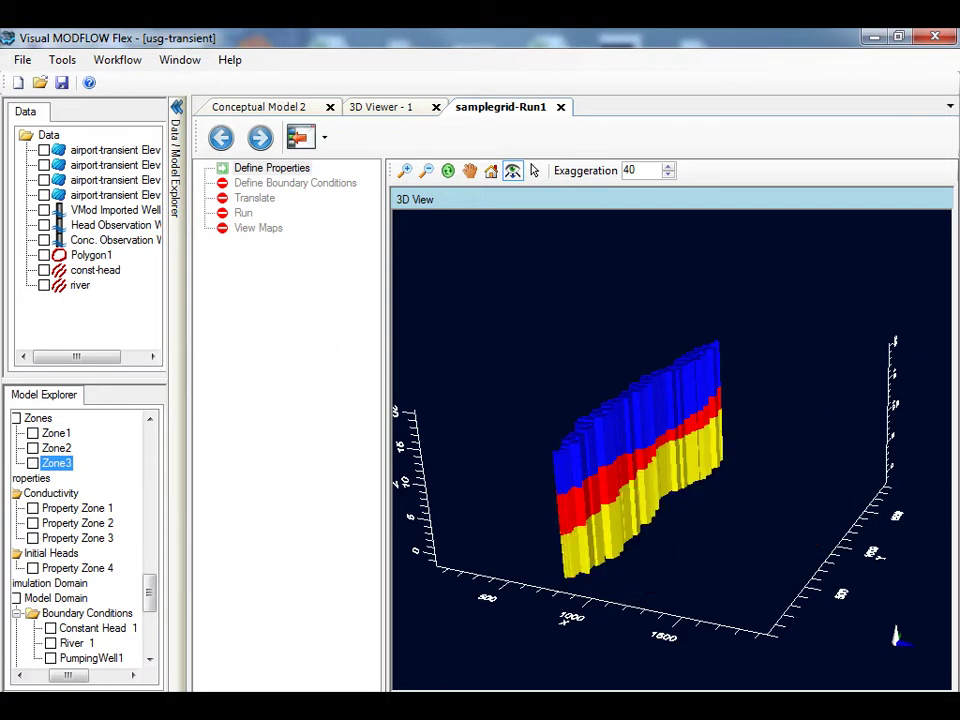
{"action": "scroll", "coordinate": [140, 597], "scroll_direction": "down", "scroll_amount": 5}
- Replace the conductivity display with Initial Heads and rotate the heads surface toward a side view
{"action": "left_click", "coordinate": [122, 538]}
{"action": "left_click", "coordinate": [121, 568]}
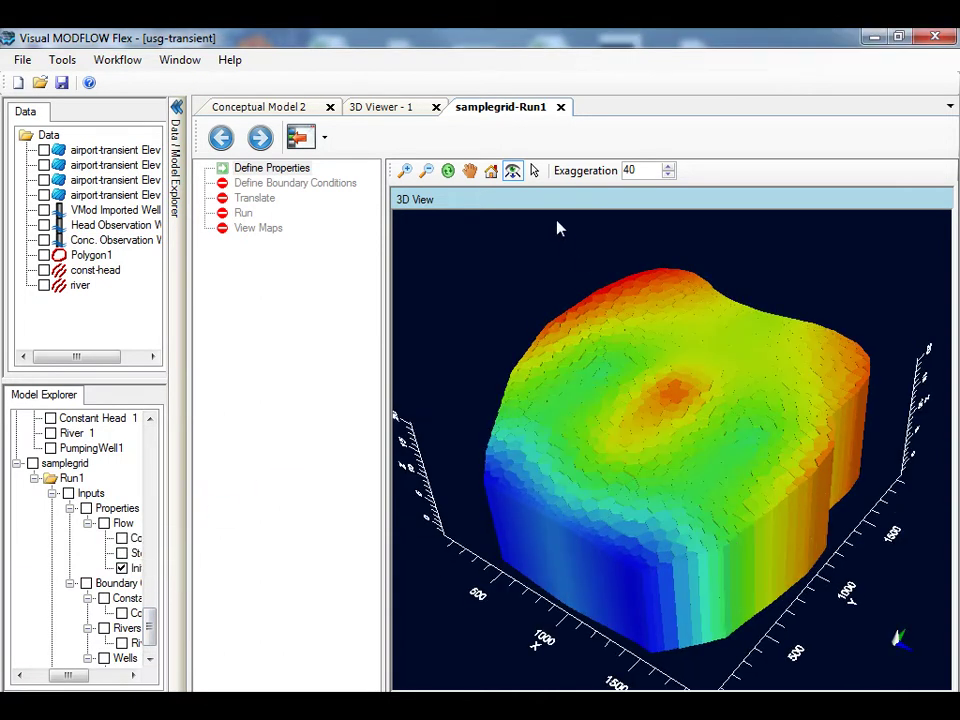
{"action": "left_click", "coordinate": [408, 171]}
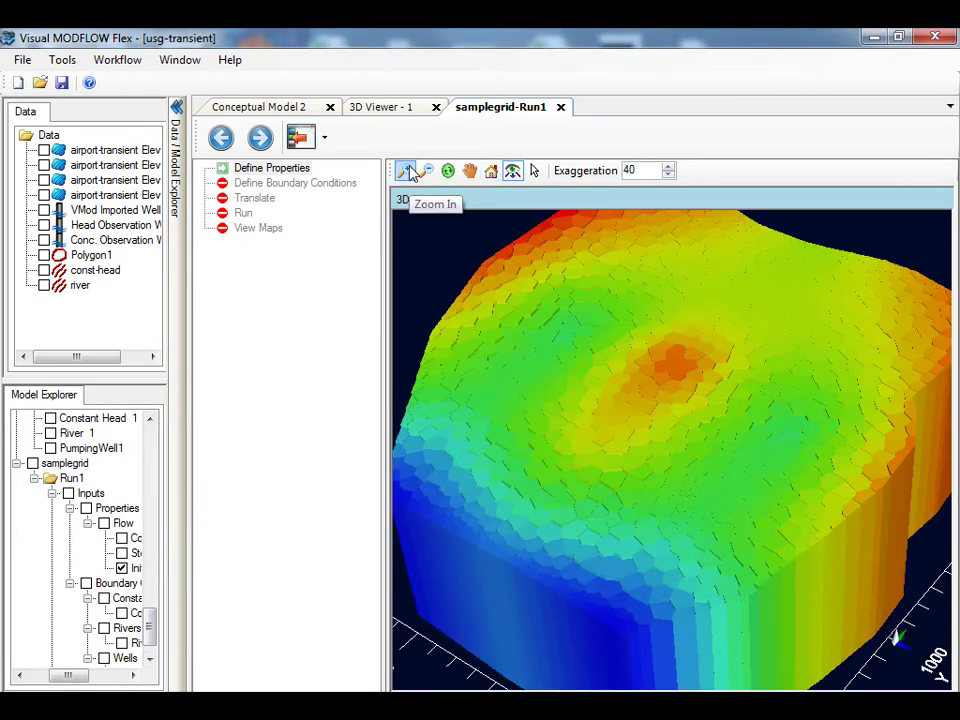
{"action": "left_click_drag", "start_coordinate": [630, 437], "coordinate": [628, 436]}
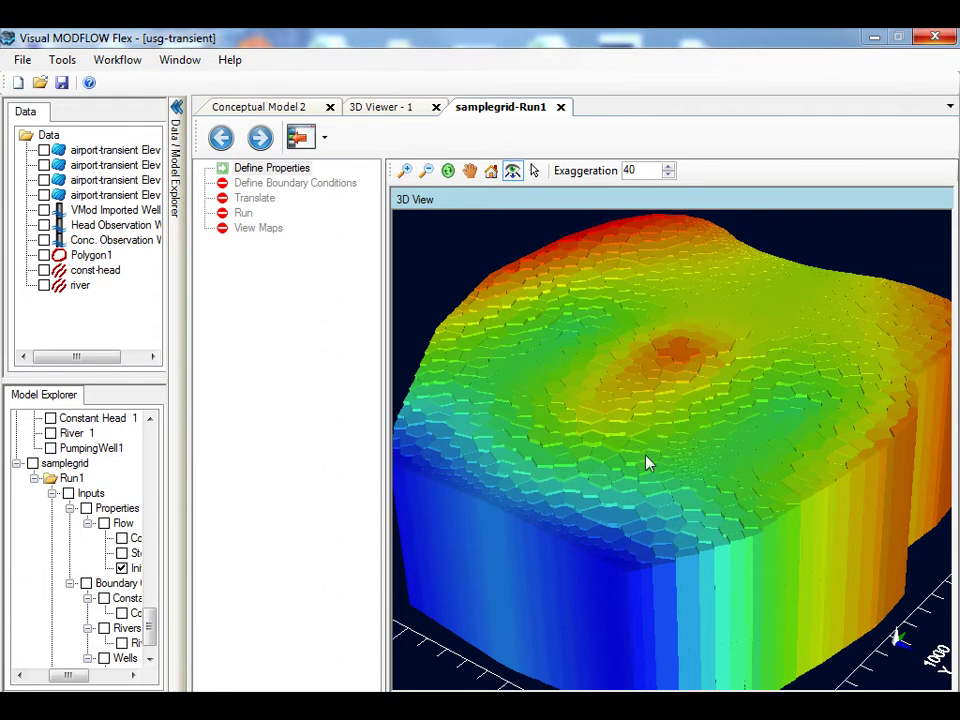
{"action": "left_click_drag", "start_coordinate": [657, 472], "coordinate": [793, 456]}
- Go to Define Boundary Conditions, show samplegrid, and set exaggeration to 0
{"action": "left_click", "coordinate": [259, 137]}
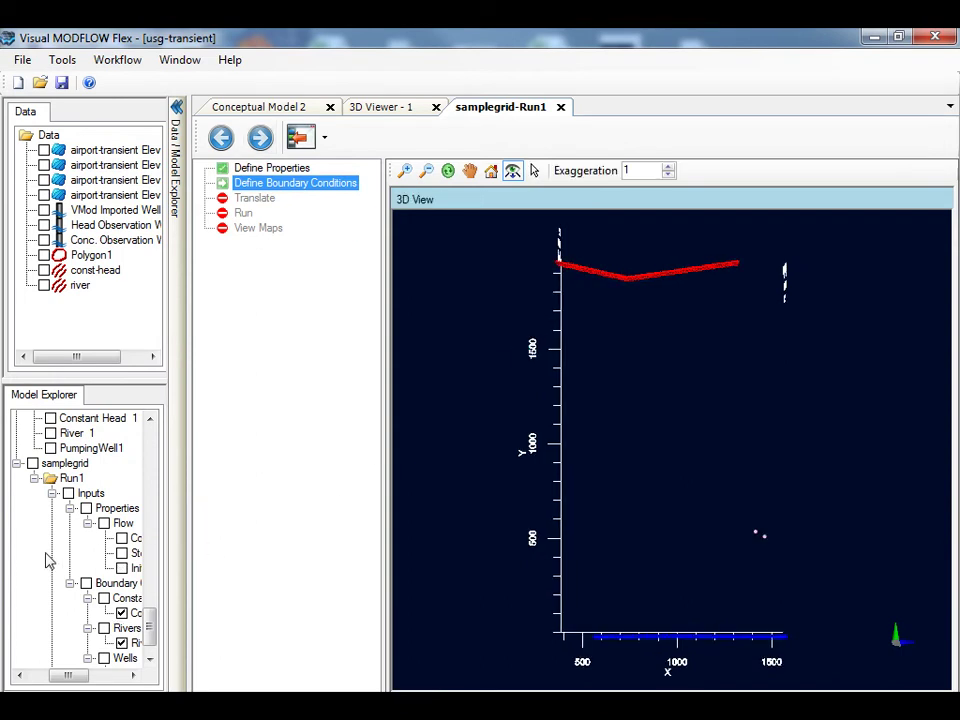
{"action": "left_click", "coordinate": [32, 463]}
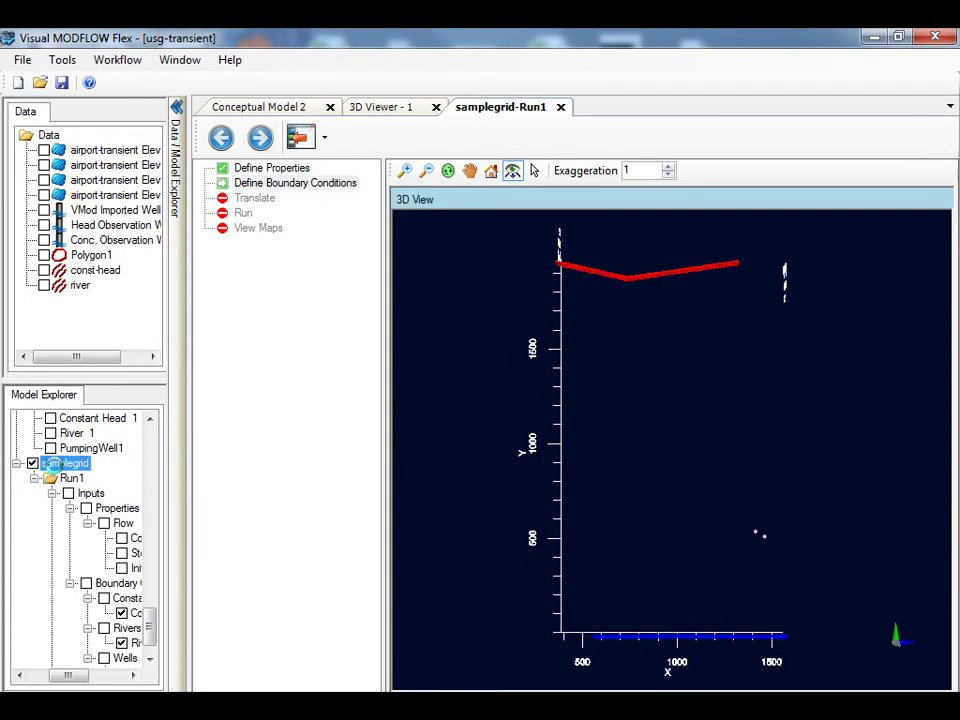
{"action": "right_click", "coordinate": [57, 466]}
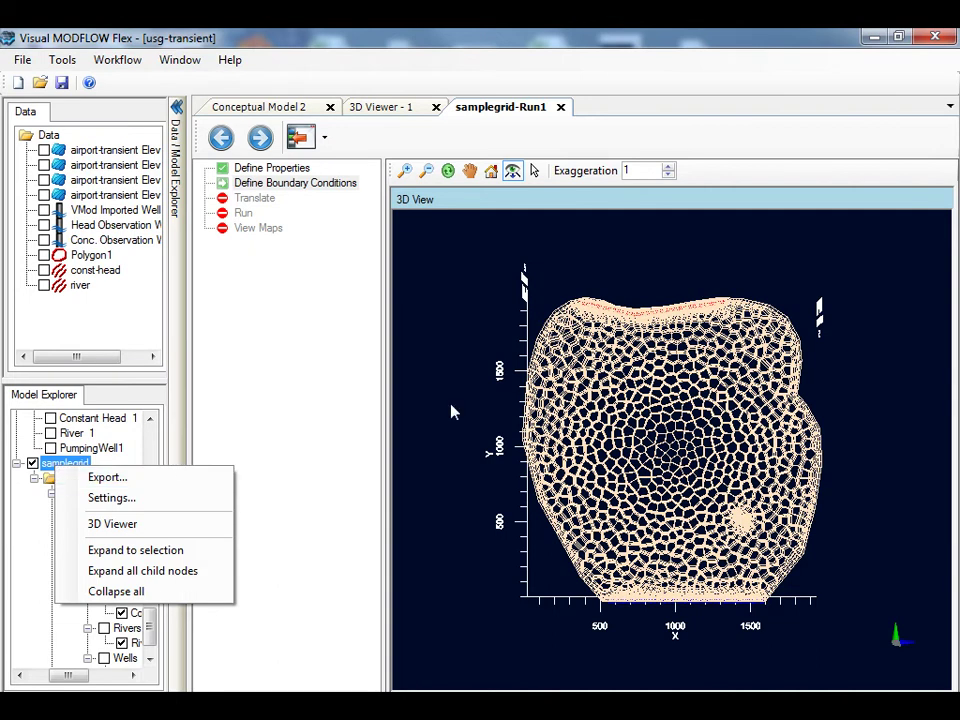
{"action": "left_click", "coordinate": [545, 225]}
{"action": "key", "text": "BackSpace"}
{"action": "type", "text": "0"}
{"action": "key", "text": "Return"}
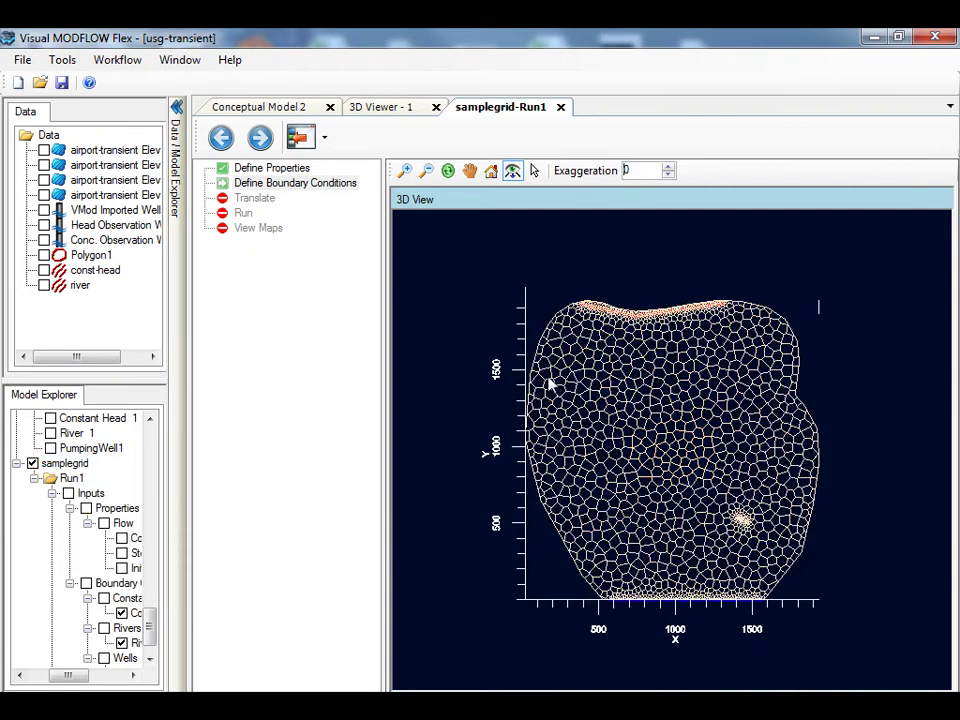
- Widen the 3D view to full width and zoom in on the refined two-well cluster
{"action": "left_click", "coordinate": [177, 107]}
{"action": "left_click", "coordinate": [134, 137]}
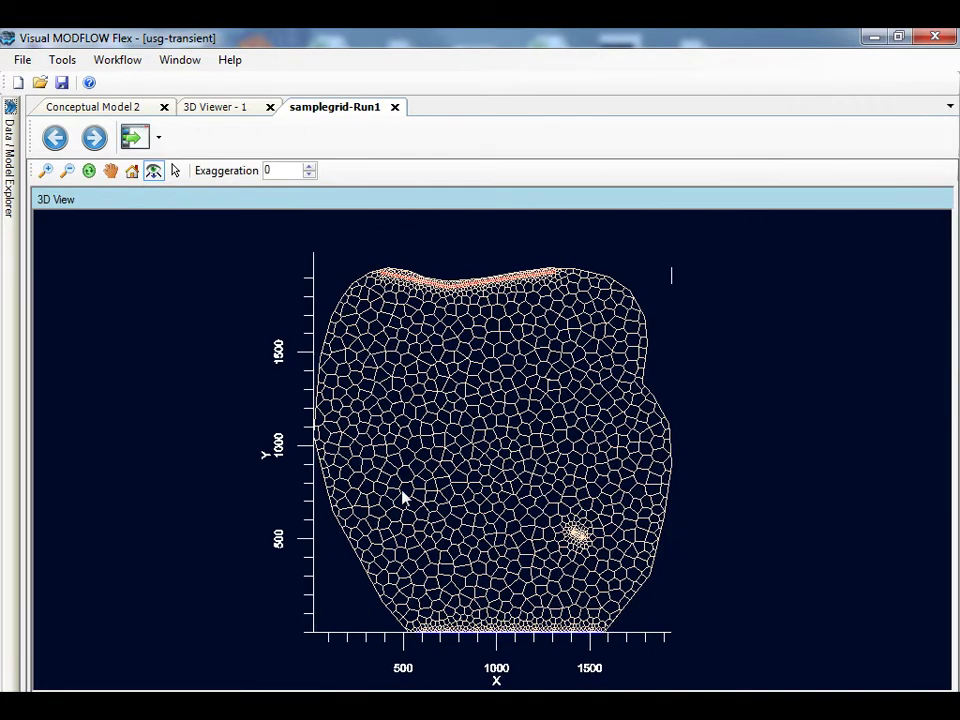
{"action": "left_click", "coordinate": [110, 170]}
{"action": "left_click_drag", "start_coordinate": [414, 356], "coordinate": [437, 400]}
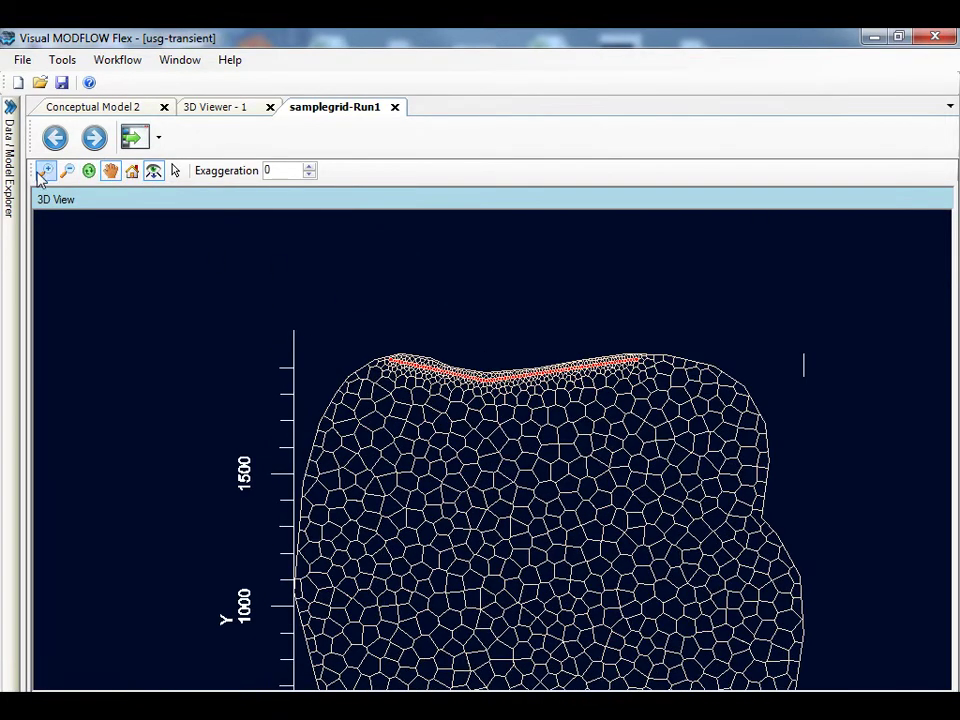
{"action": "left_click", "coordinate": [45, 172]}
{"action": "left_click", "coordinate": [45, 172]}
{"action": "left_click_drag", "start_coordinate": [315, 279], "coordinate": [232, 320]}
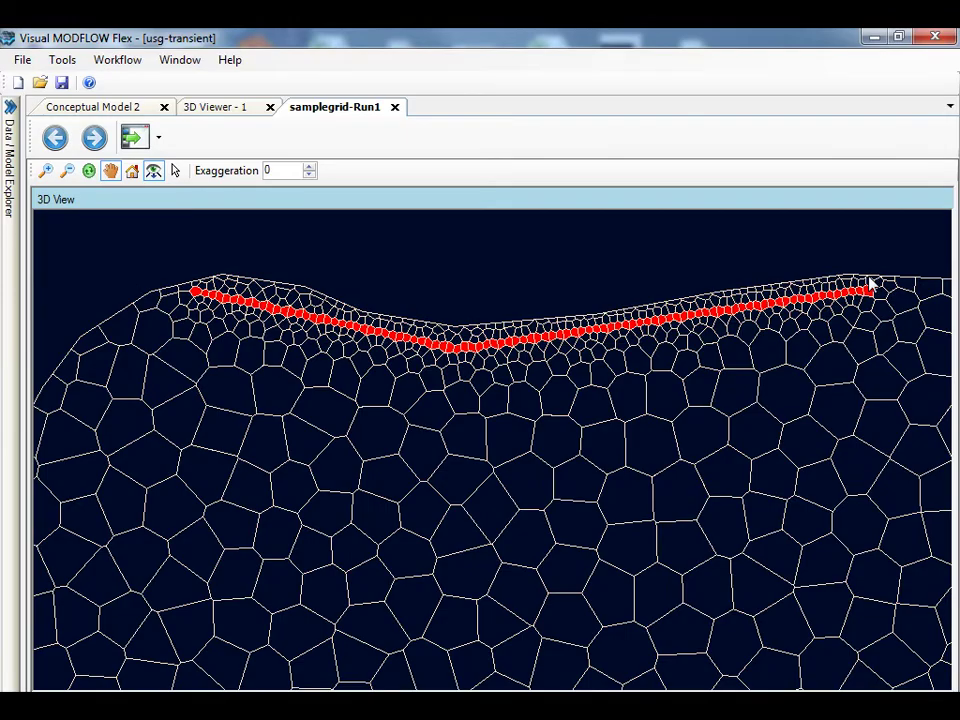
{"action": "left_click_drag", "start_coordinate": [563, 487], "coordinate": [510, 441]}
{"action": "left_click", "coordinate": [45, 170]}
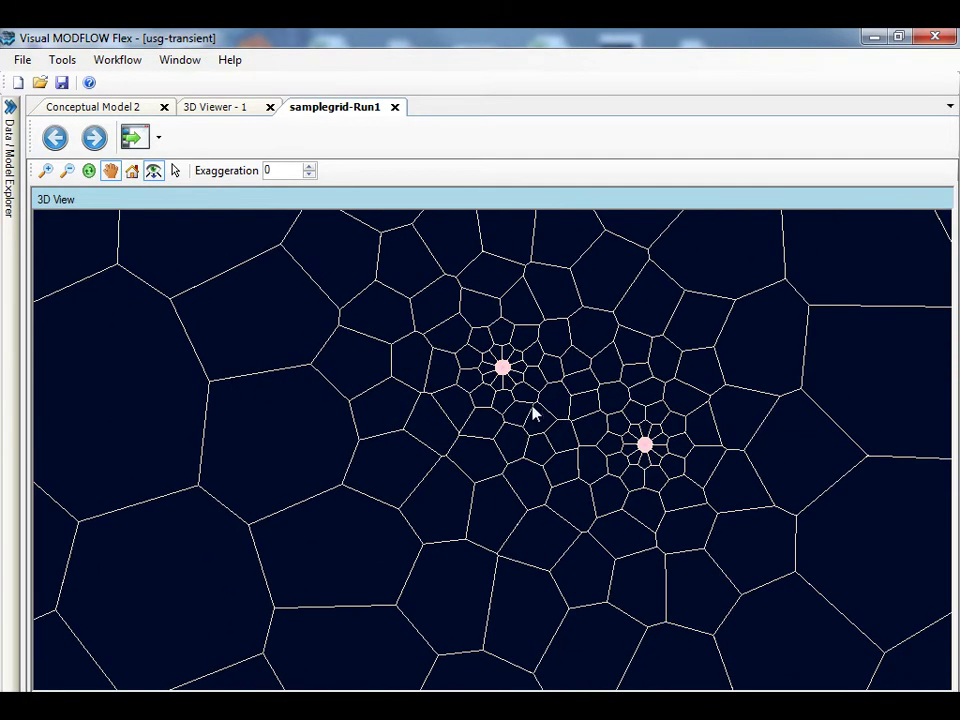
- Reopen the explorer panels and show VMod Imported Wells with their name labels
{"action": "left_click", "coordinate": [9, 113]}
{"action": "left_click", "coordinate": [44, 210]}
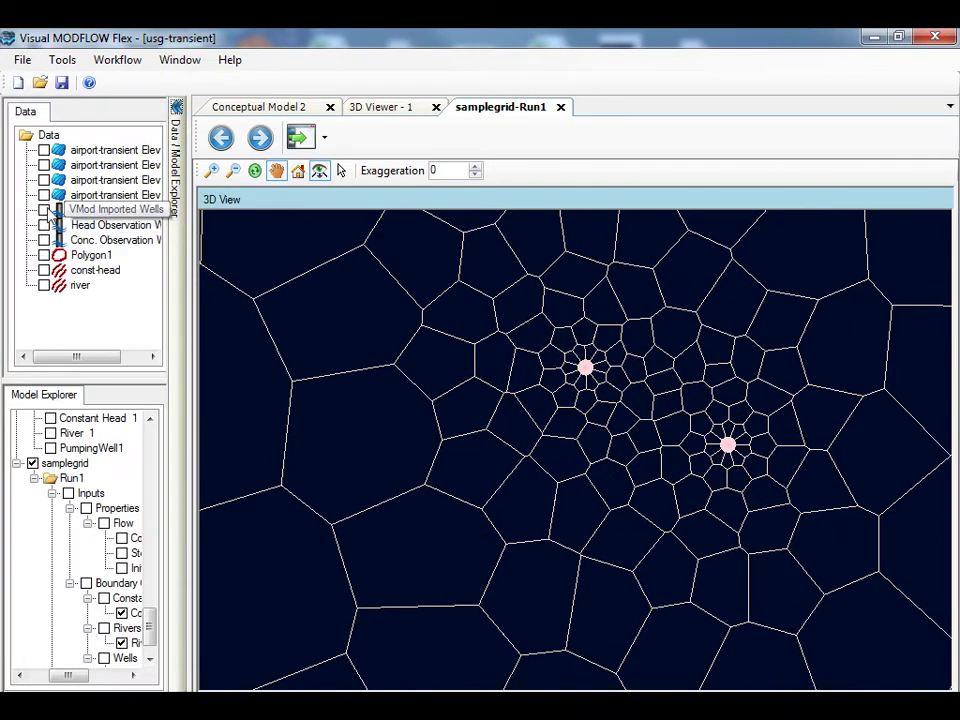
{"action": "scroll", "coordinate": [607, 420], "scroll_direction": "up", "scroll_amount": 2}
{"action": "scroll", "coordinate": [422, 428], "scroll_direction": "down", "scroll_amount": 2}
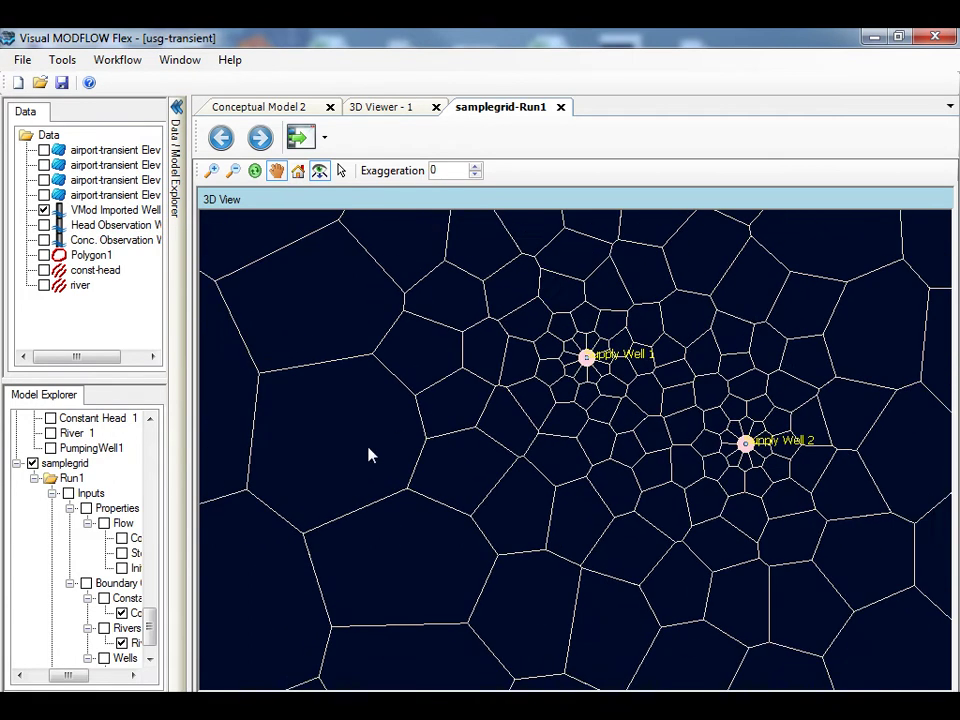
{"action": "left_click_drag", "start_coordinate": [62, 677], "coordinate": [87, 678]}
{"action": "scroll", "coordinate": [148, 632], "scroll_direction": "down", "scroll_amount": 1}
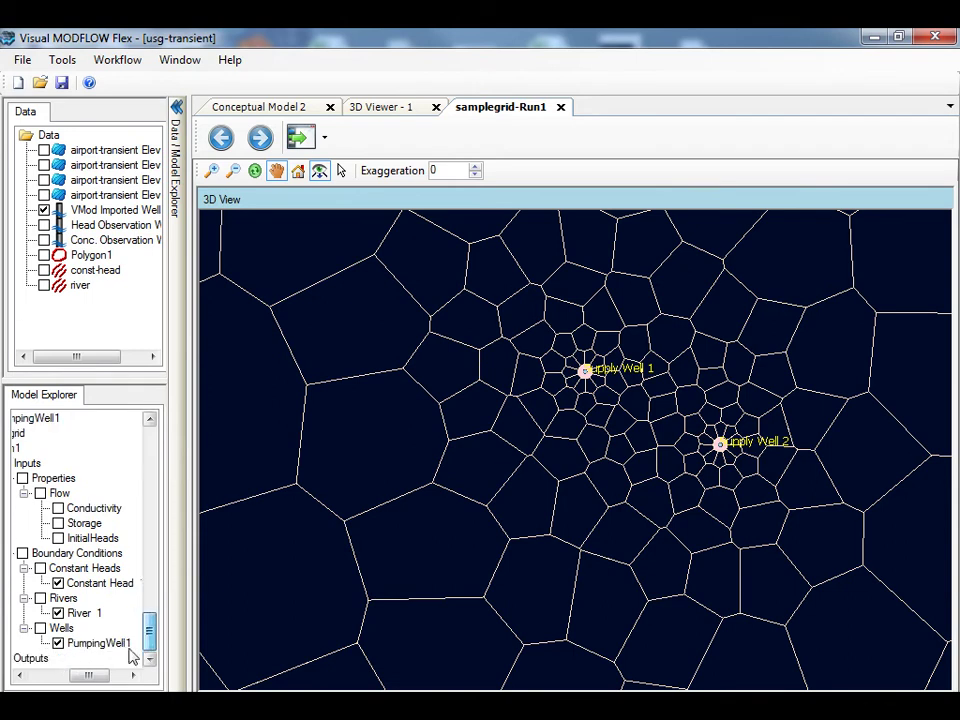
- Enable Show Cell Idents in PumpingWell1's cell style settings to label cells 3507 and 3535
{"action": "right_click", "coordinate": [86, 643]}
{"action": "left_click", "coordinate": [143, 615]}
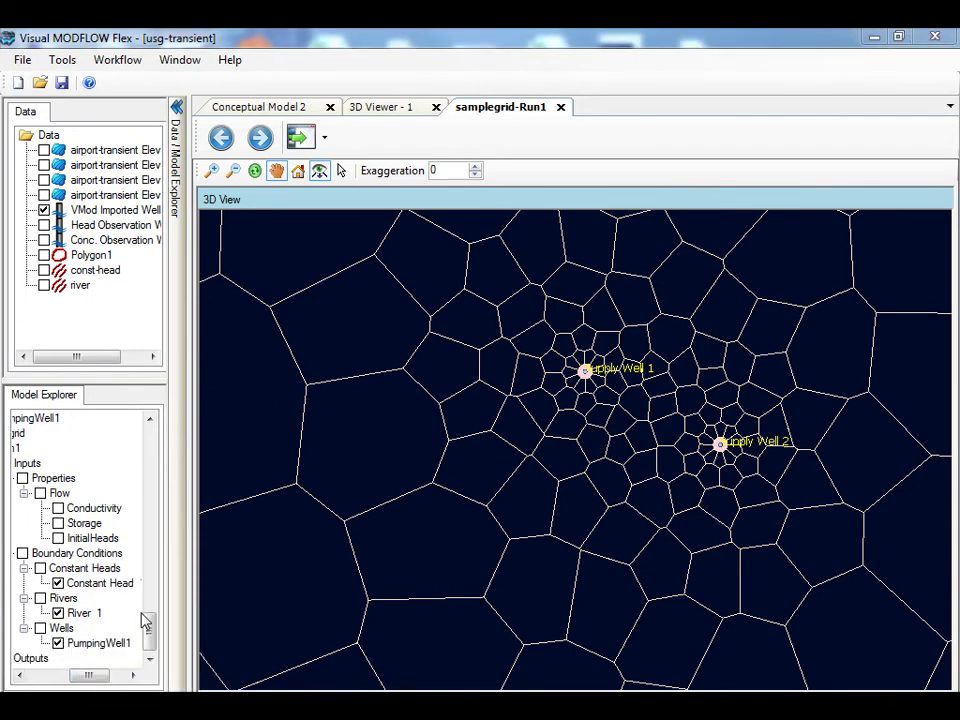
{"action": "left_click", "coordinate": [124, 209]}
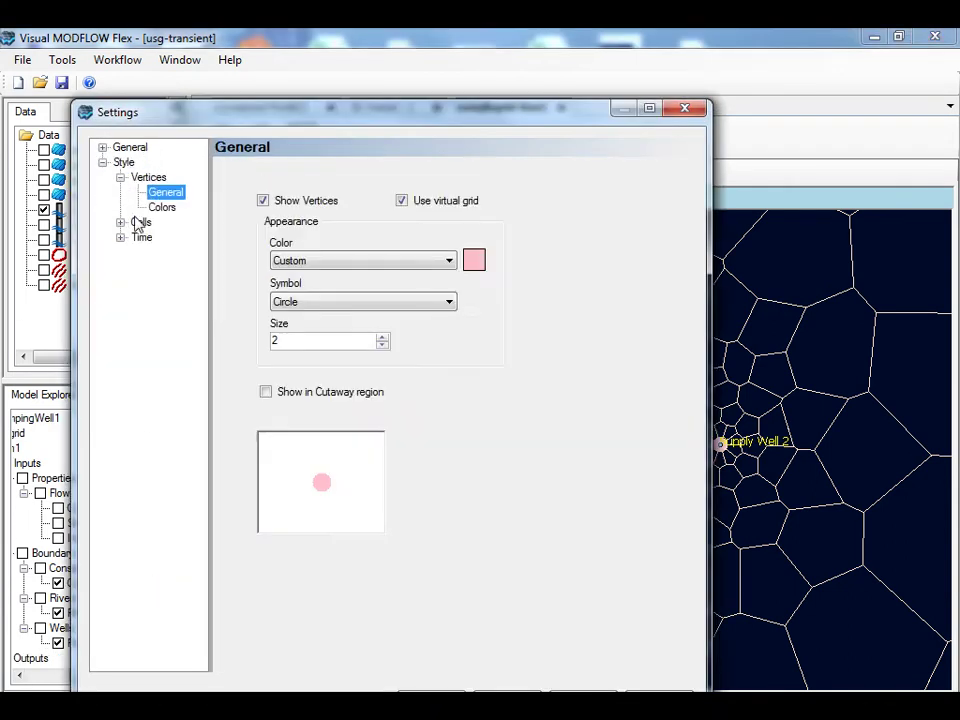
{"action": "left_click", "coordinate": [141, 223]}
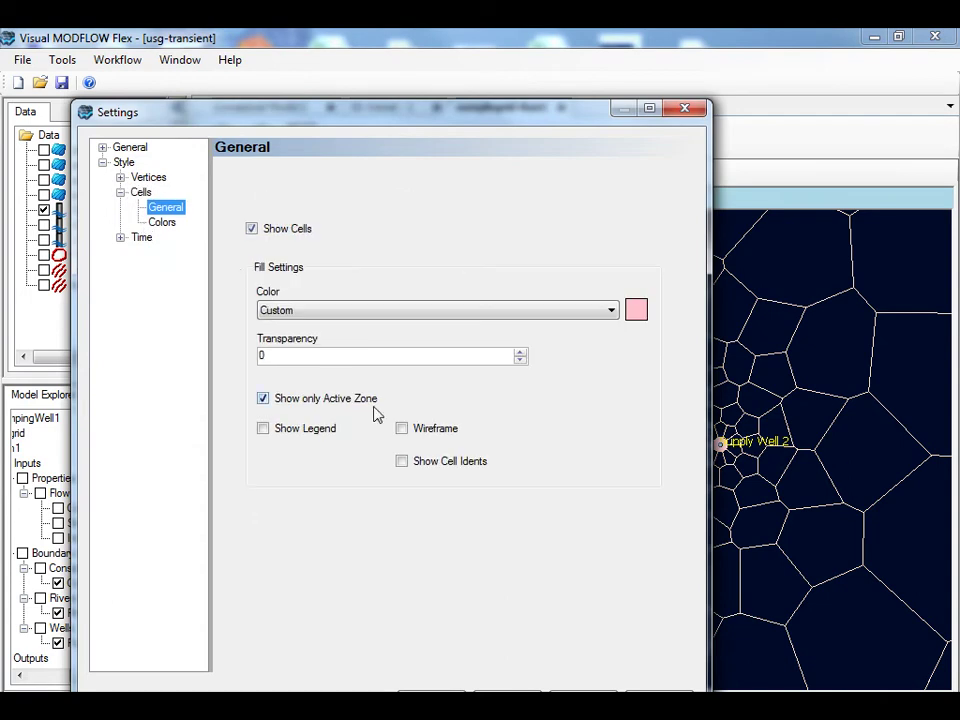
{"action": "left_click", "coordinate": [401, 462]}
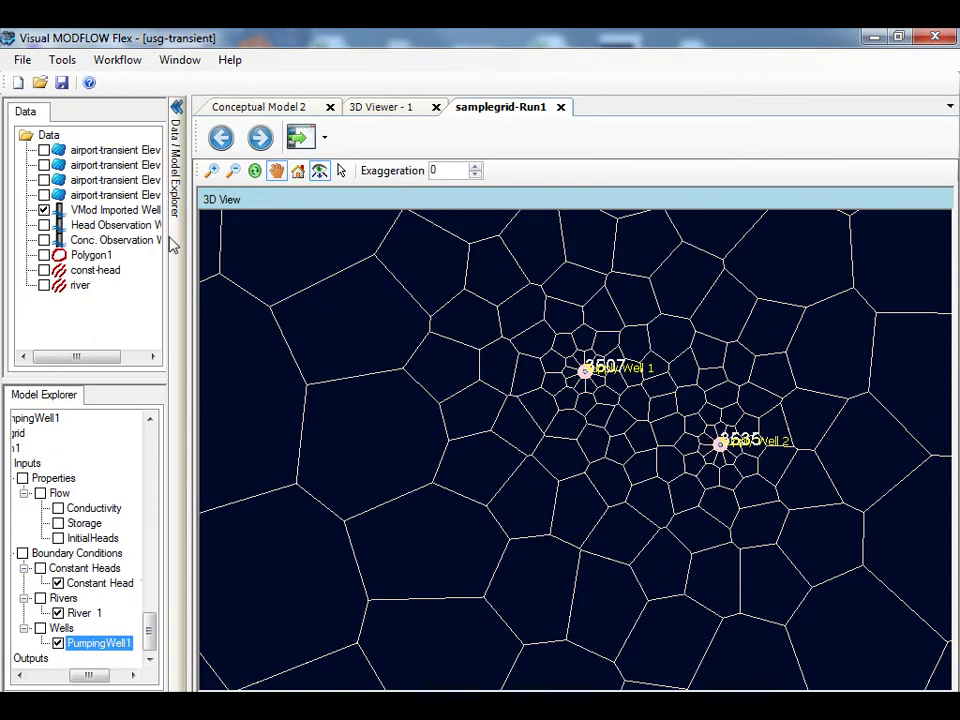
- Hide the imported wells and zoom out, then move toward the grid's bottom boundary
{"action": "left_click", "coordinate": [43, 210]}
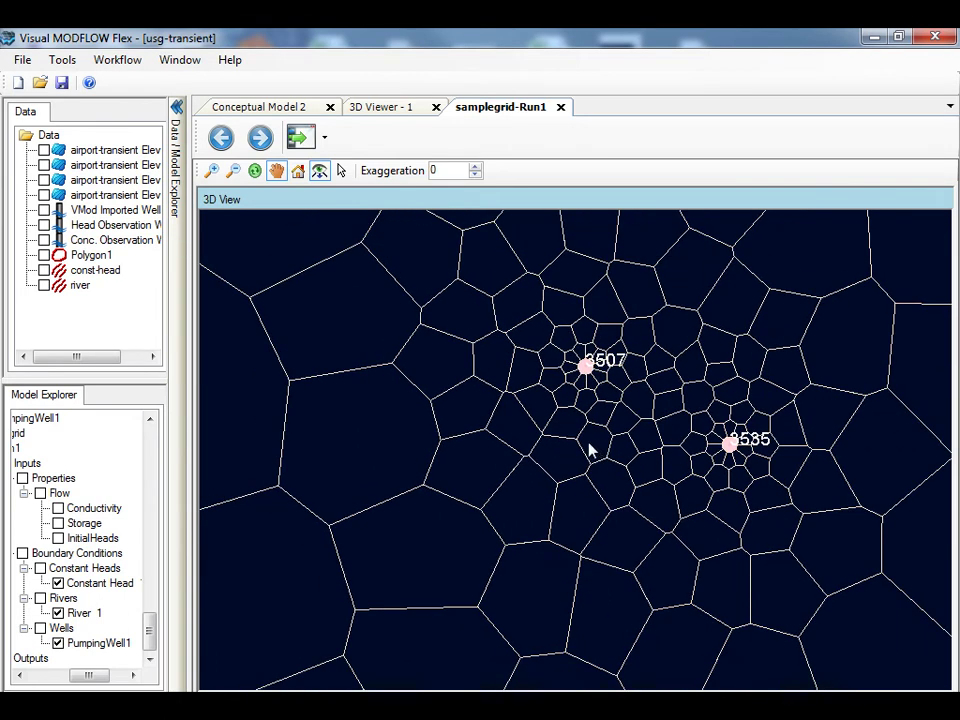
{"action": "left_click", "coordinate": [235, 173]}
{"action": "left_click", "coordinate": [237, 174]}
{"action": "left_click", "coordinate": [235, 173]}
{"action": "left_click", "coordinate": [235, 173]}
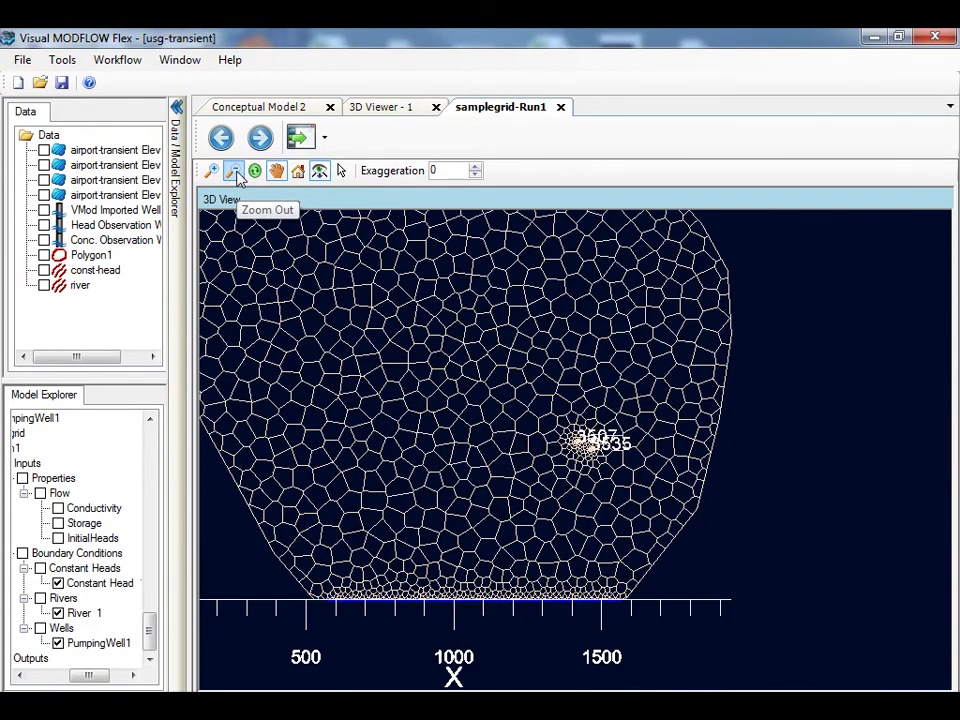
{"action": "left_click_drag", "start_coordinate": [430, 525], "coordinate": [523, 435]}
{"action": "scroll", "coordinate": [510, 450], "scroll_direction": "up", "scroll_amount": 3}
{"action": "scroll", "coordinate": [477, 476], "scroll_direction": "up", "scroll_amount": 3}
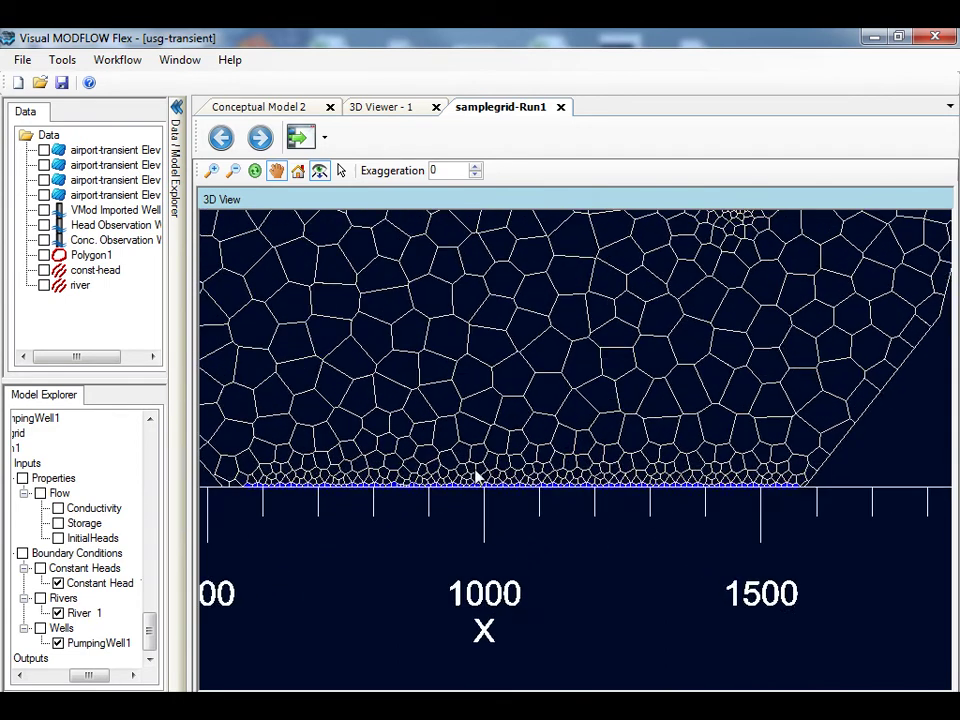
{"action": "left_click_drag", "start_coordinate": [489, 471], "coordinate": [538, 396]}
- Zoom closely along the refined bottom boundary cells, then return to the full top-down grid view
{"action": "left_click", "coordinate": [211, 171]}
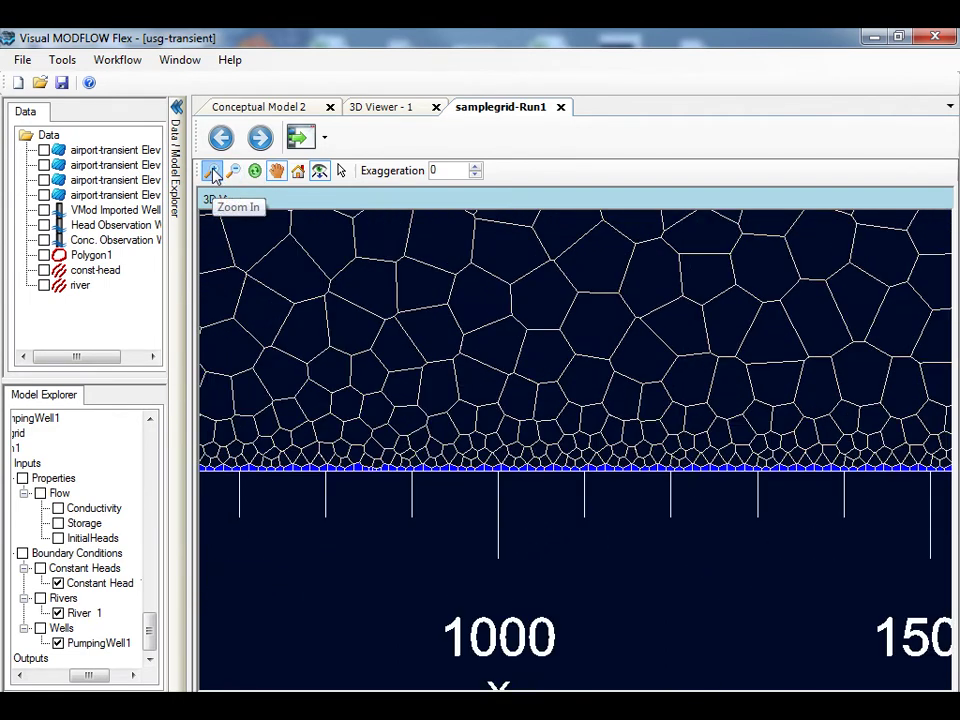
{"action": "left_click", "coordinate": [211, 171]}
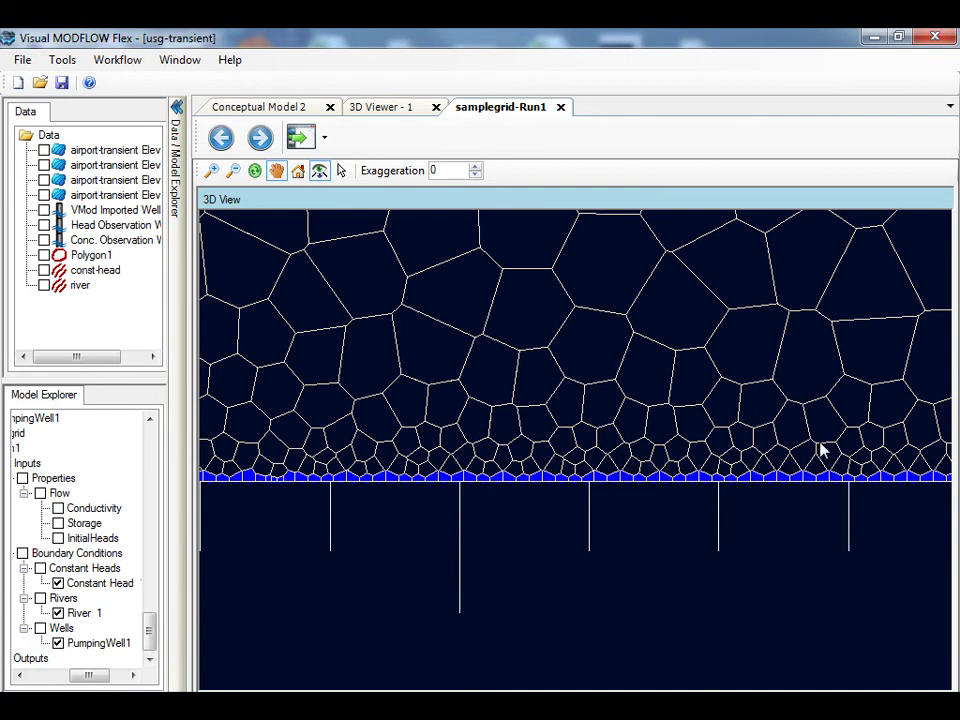
{"action": "left_click_drag", "start_coordinate": [820, 452], "coordinate": [713, 450]}
{"action": "scroll", "coordinate": [714, 452], "scroll_direction": "down", "scroll_amount": 1}
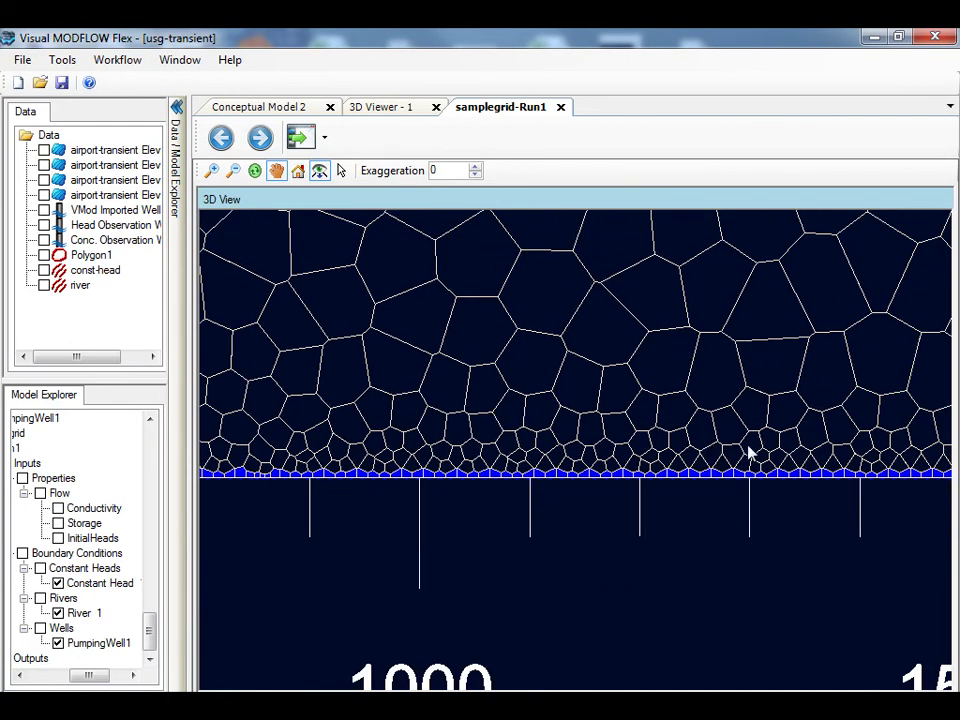
{"action": "scroll", "coordinate": [696, 467], "scroll_direction": "down", "scroll_amount": 3}
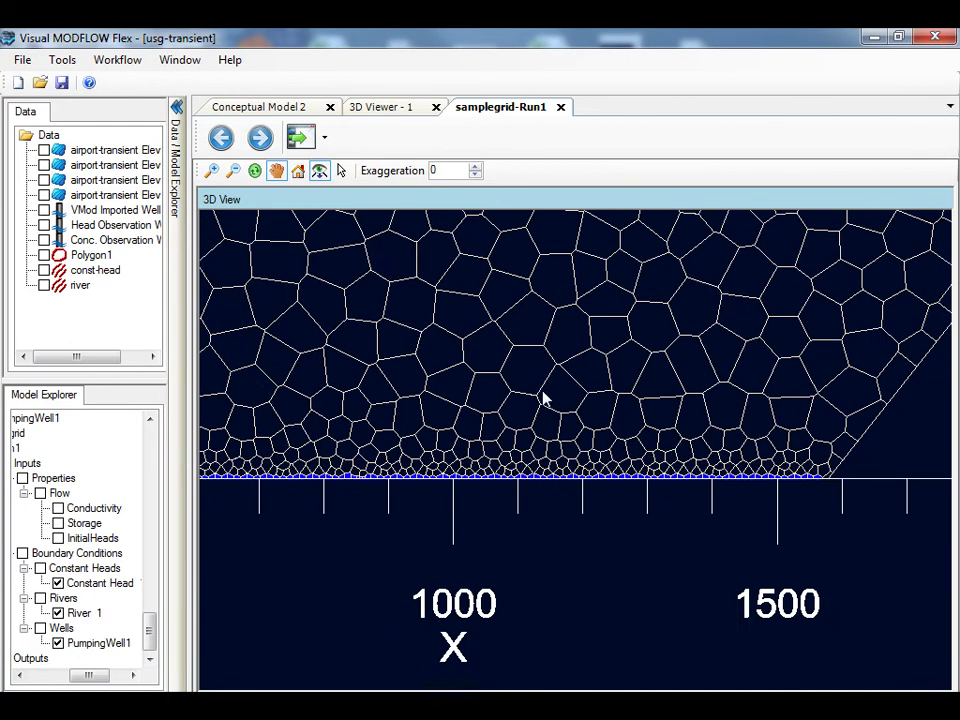
{"action": "left_click_drag", "start_coordinate": [543, 398], "coordinate": [621, 490]}
{"action": "left_click", "coordinate": [233, 170]}
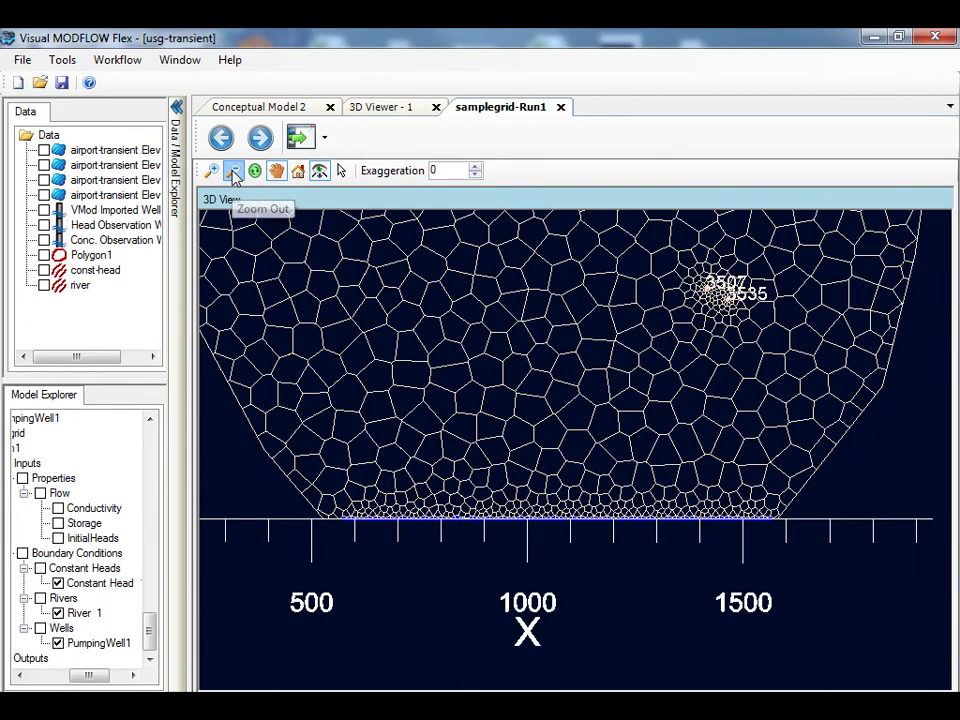
{"action": "left_click", "coordinate": [233, 170]}
{"action": "left_click", "coordinate": [297, 170]}
{"action": "scroll", "coordinate": [529, 476], "scroll_direction": "up", "scroll_amount": 1}
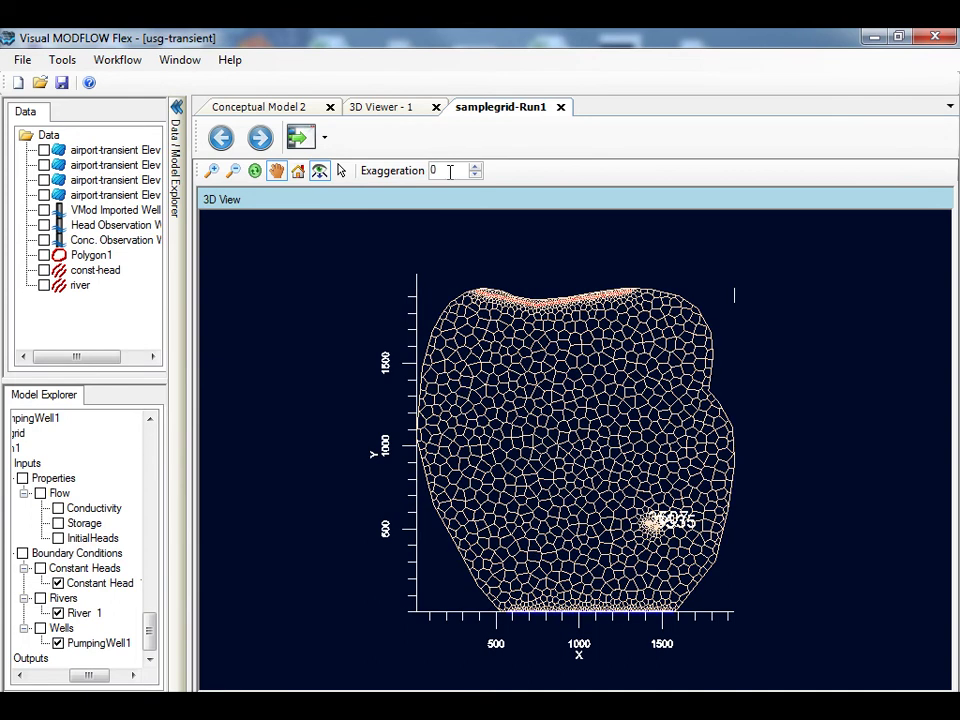
- Tilt and orbit the model to inspect the constant-head and river boundaries in 3D, then reset to plan view
{"action": "scroll", "coordinate": [378, 325], "scroll_direction": "up", "scroll_amount": 1}
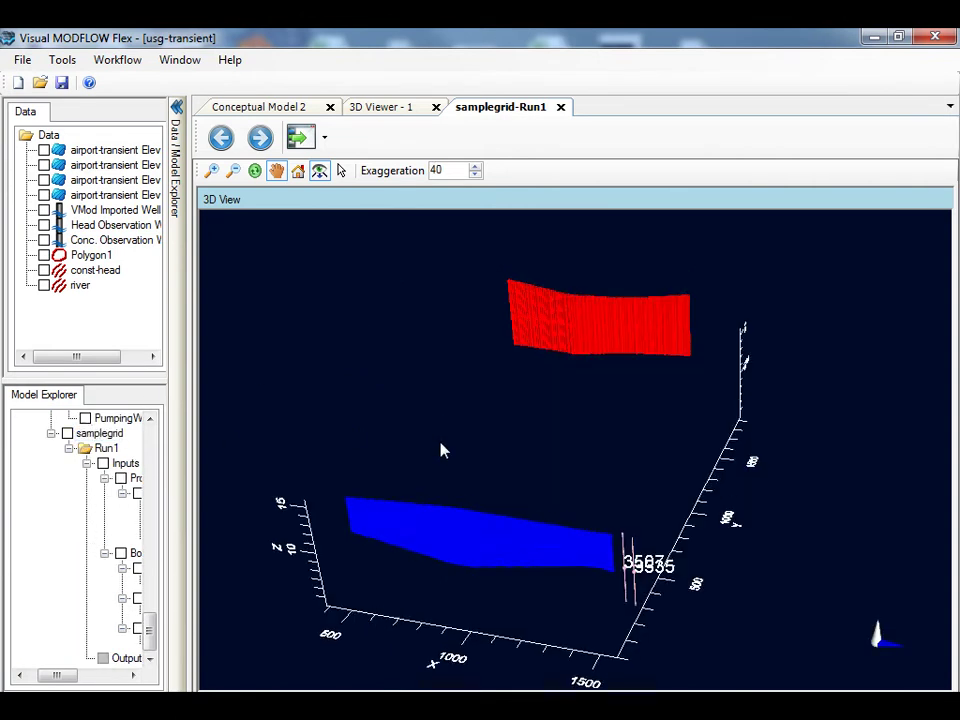
{"action": "left_click_drag", "start_coordinate": [441, 448], "coordinate": [208, 666]}
{"action": "left_click_drag", "start_coordinate": [502, 594], "coordinate": [494, 667]}
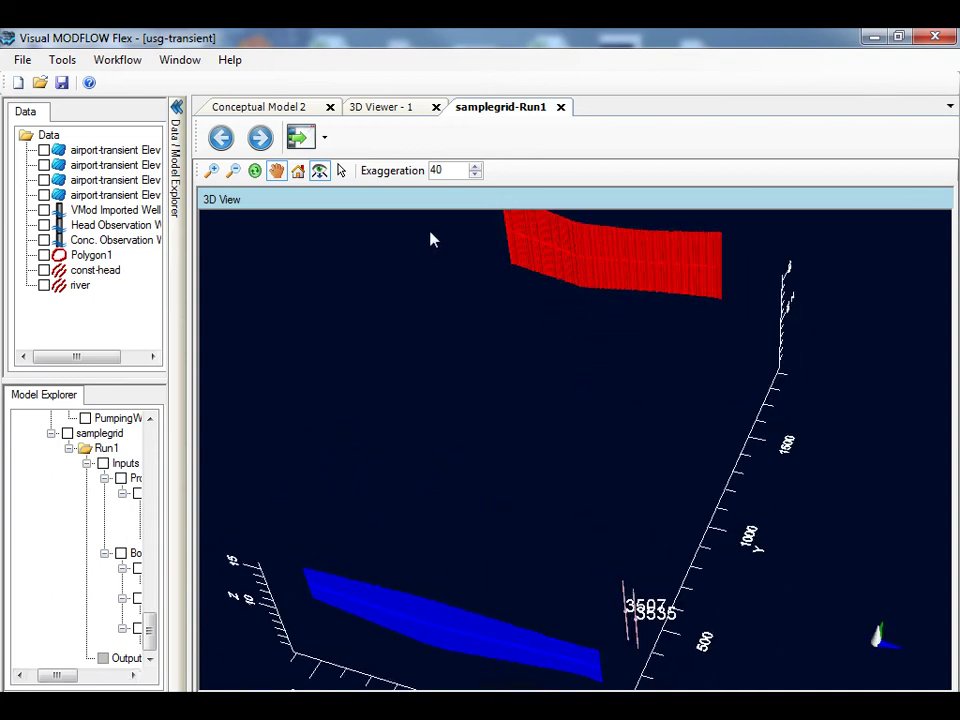
{"action": "left_click", "coordinate": [298, 170]}
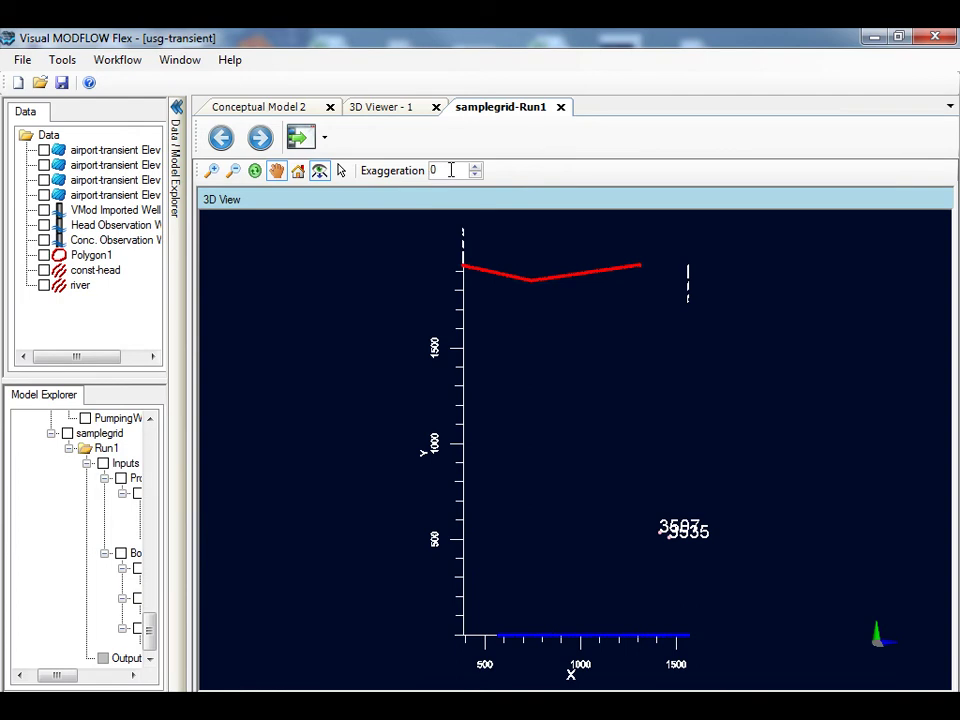
- Advance the workflow to Translate and translate samplegrid-Run1 into MODFLOW-USG package files
{"action": "left_click", "coordinate": [290, 142]}
{"action": "left_click", "coordinate": [260, 137]}
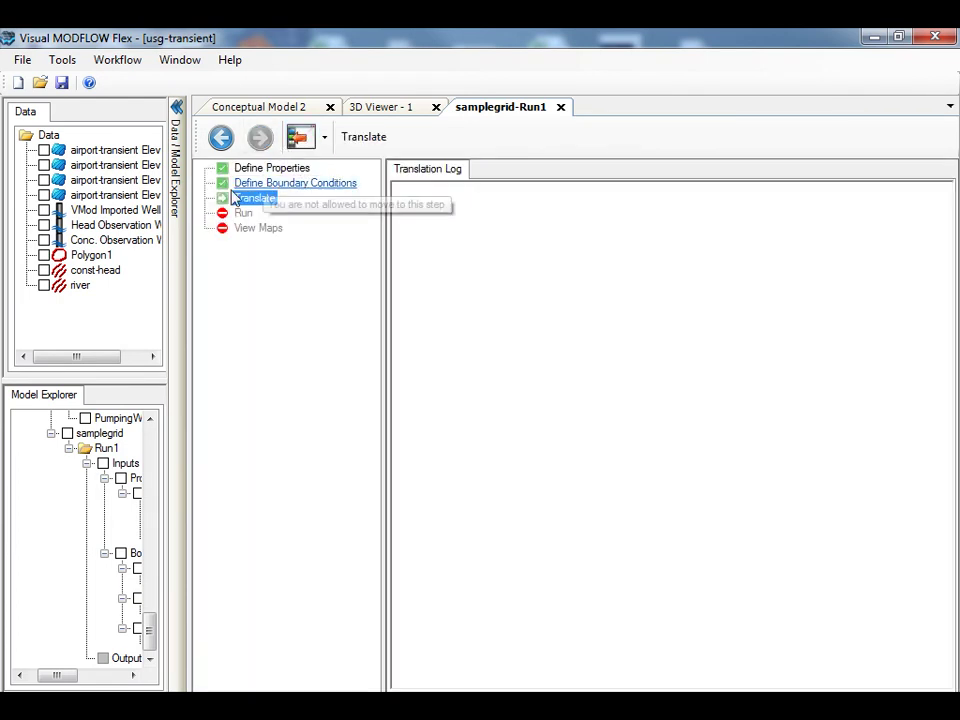
{"action": "left_click", "coordinate": [177, 107]}
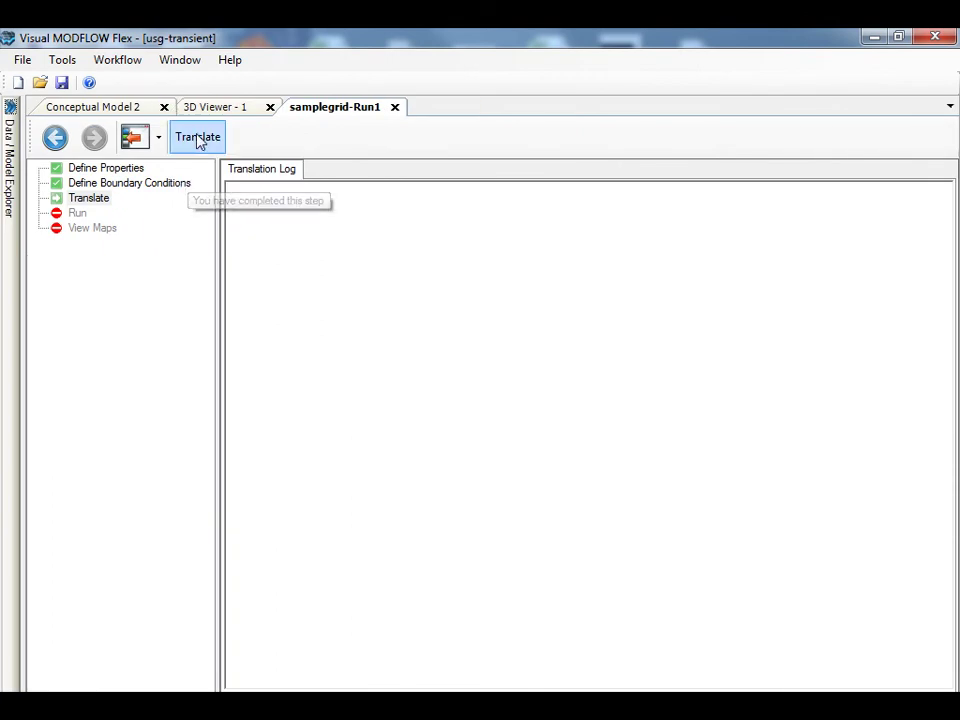
{"action": "left_click", "coordinate": [199, 140]}
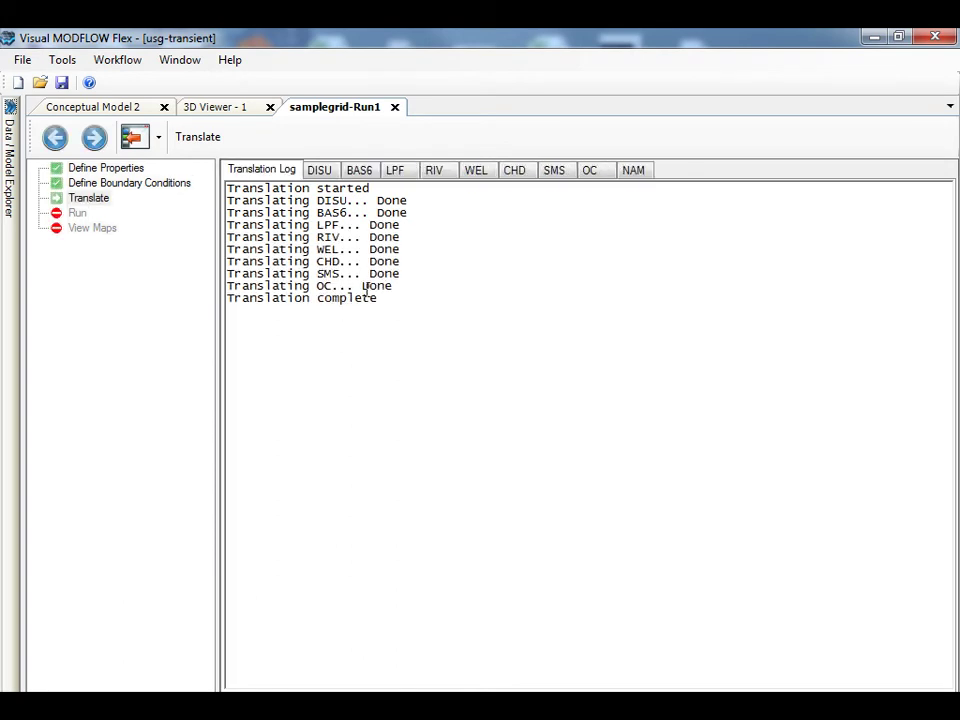
- Review the DISU, BAS6, LPF, RIV, WEL, SMS and NAM package files in turn
{"action": "left_click", "coordinate": [320, 171]}
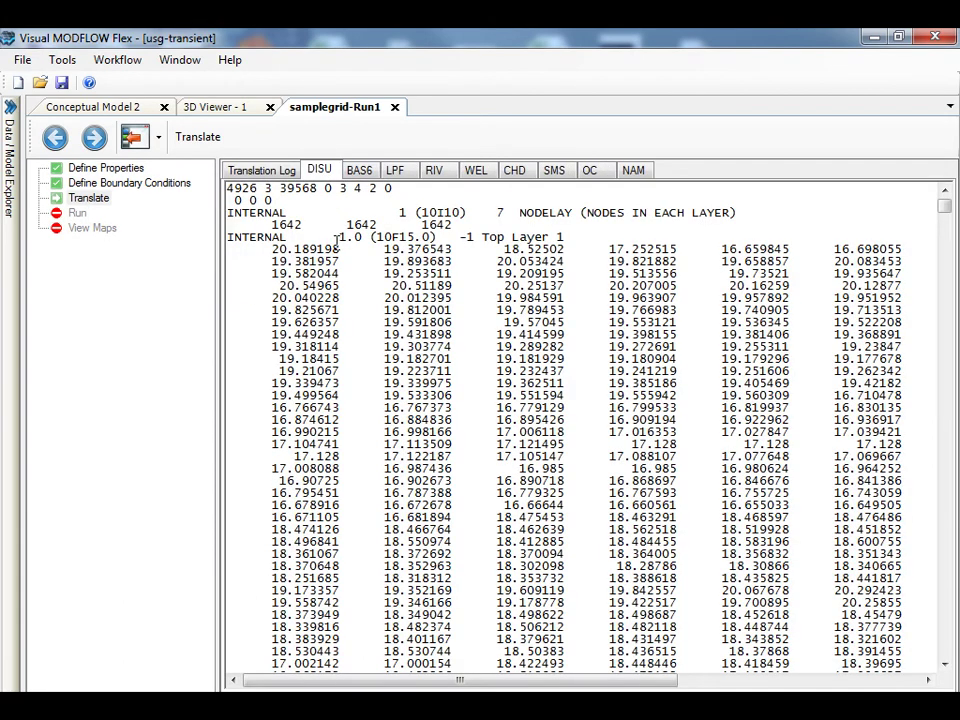
{"action": "left_click", "coordinate": [357, 172]}
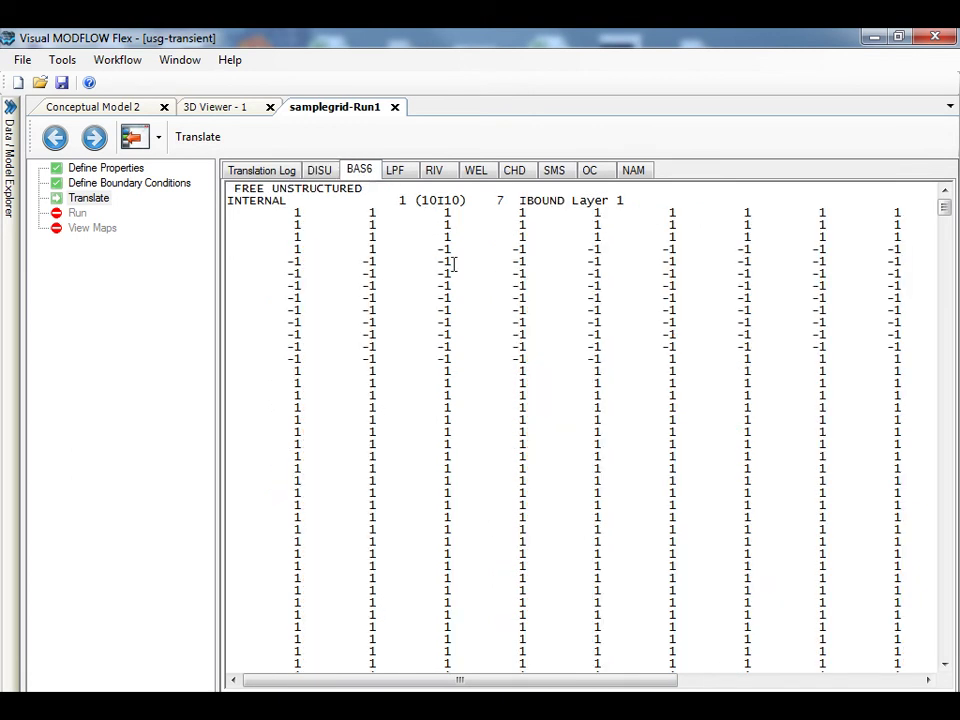
{"action": "left_click", "coordinate": [398, 172]}
{"action": "left_click", "coordinate": [436, 172]}
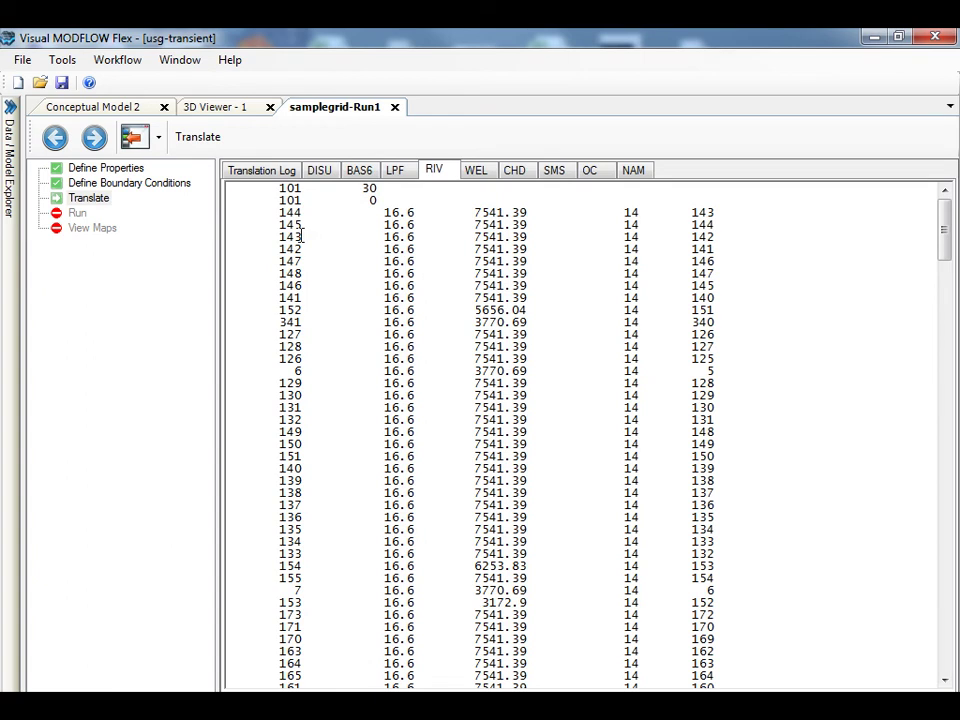
{"action": "left_click", "coordinate": [487, 175]}
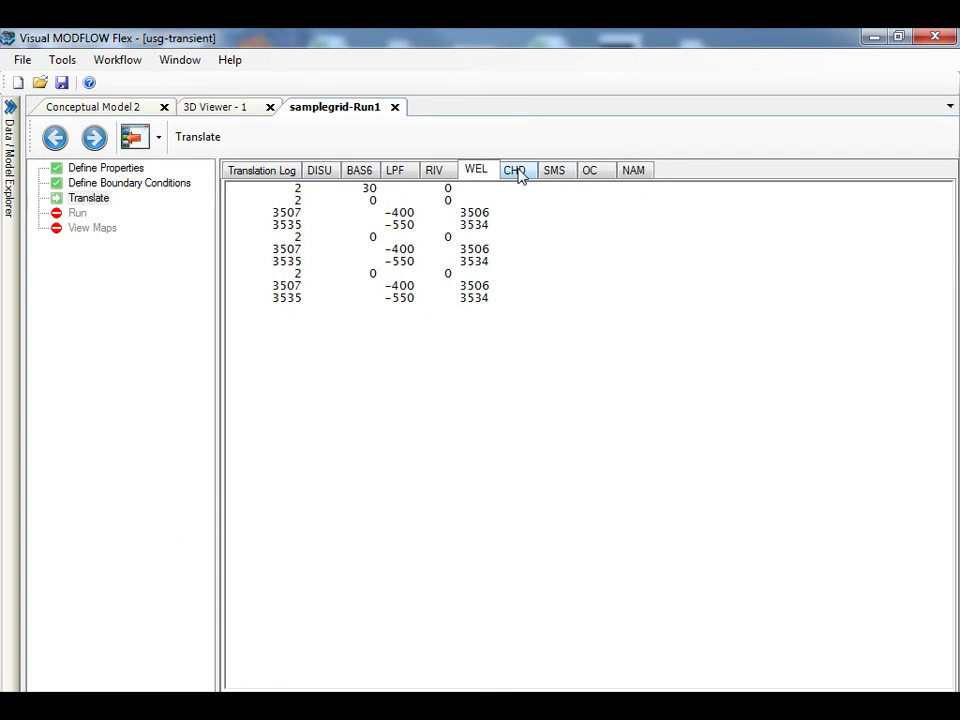
{"action": "left_click", "coordinate": [555, 172]}
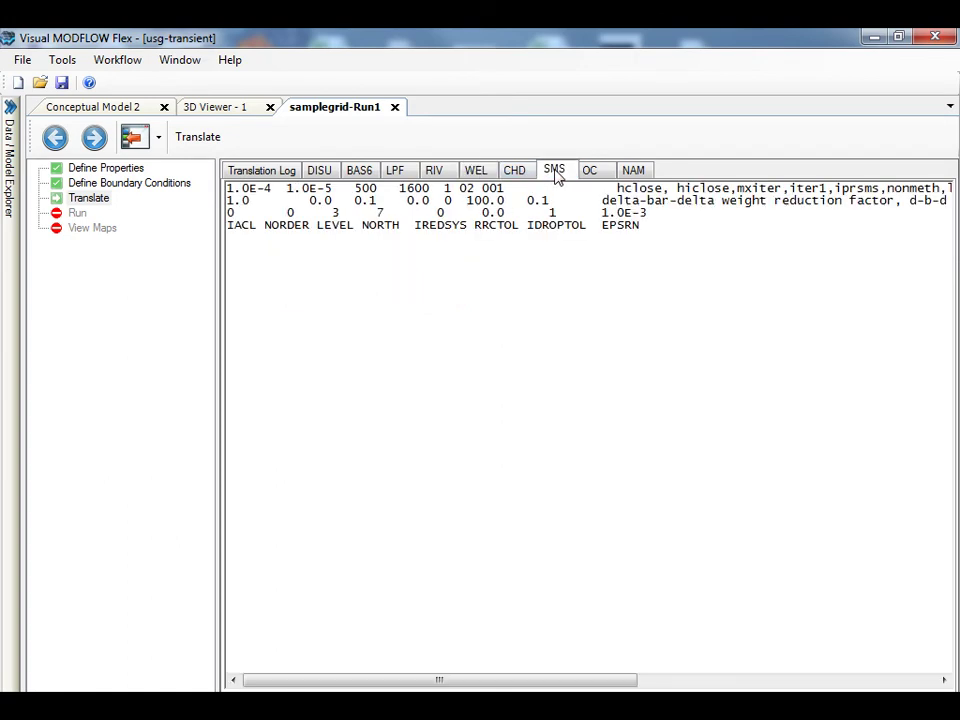
{"action": "left_click", "coordinate": [631, 172]}
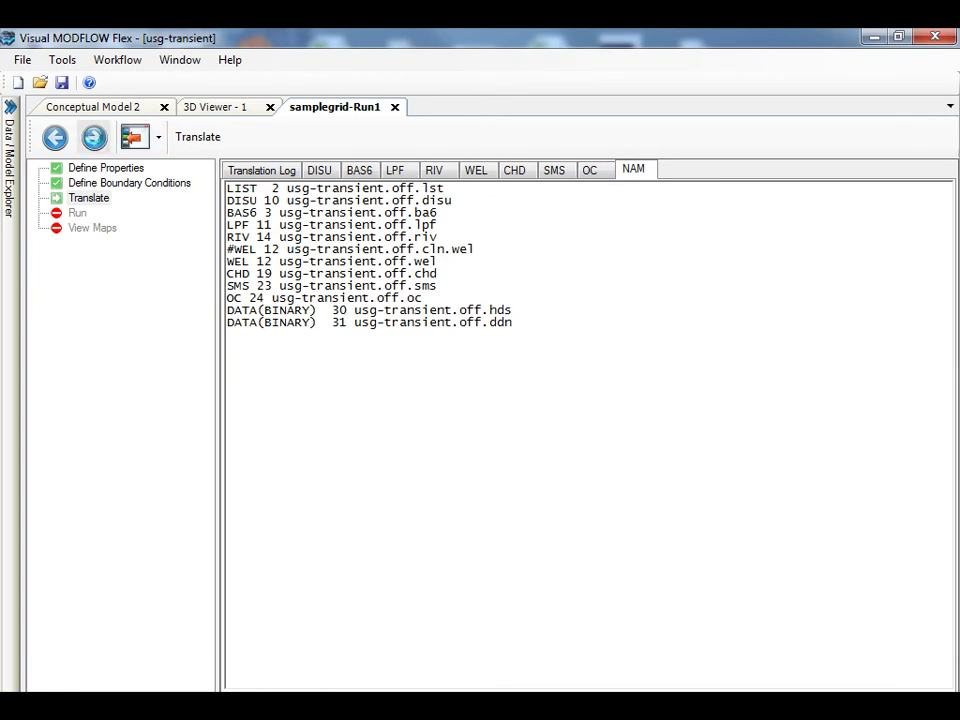
- Run samplegrid-Run1 and confirm the 0.00 percent budget discrepancy in the Run Log
{"action": "left_click", "coordinate": [94, 137]}
{"action": "left_click", "coordinate": [190, 137]}
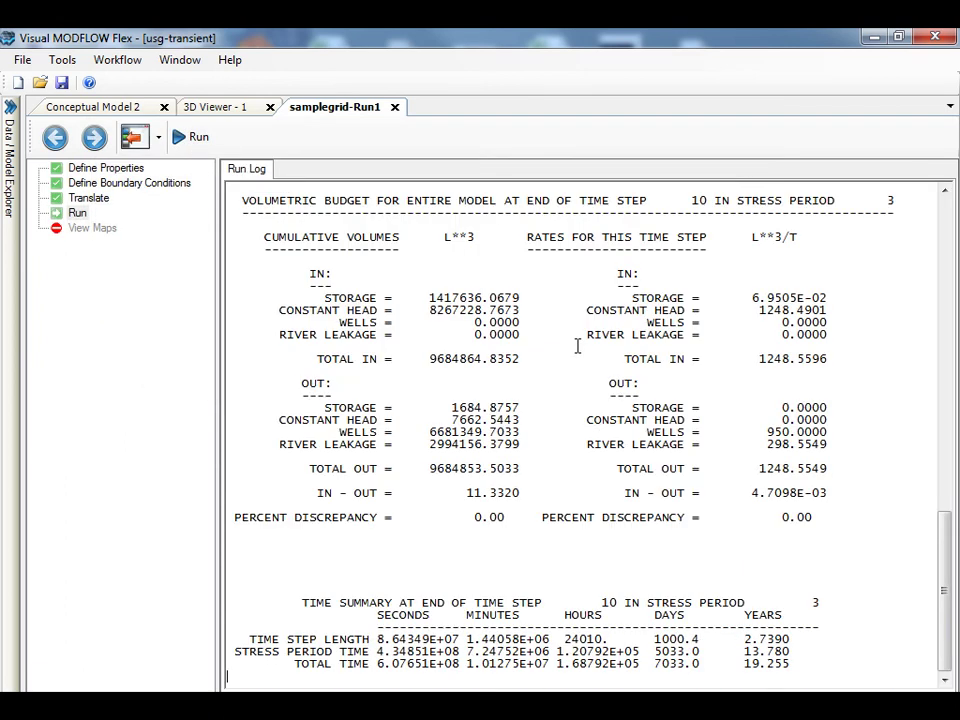
{"action": "left_click_drag", "start_coordinate": [944, 540], "coordinate": [930, 590]}
{"action": "left_click", "coordinate": [94, 137]}
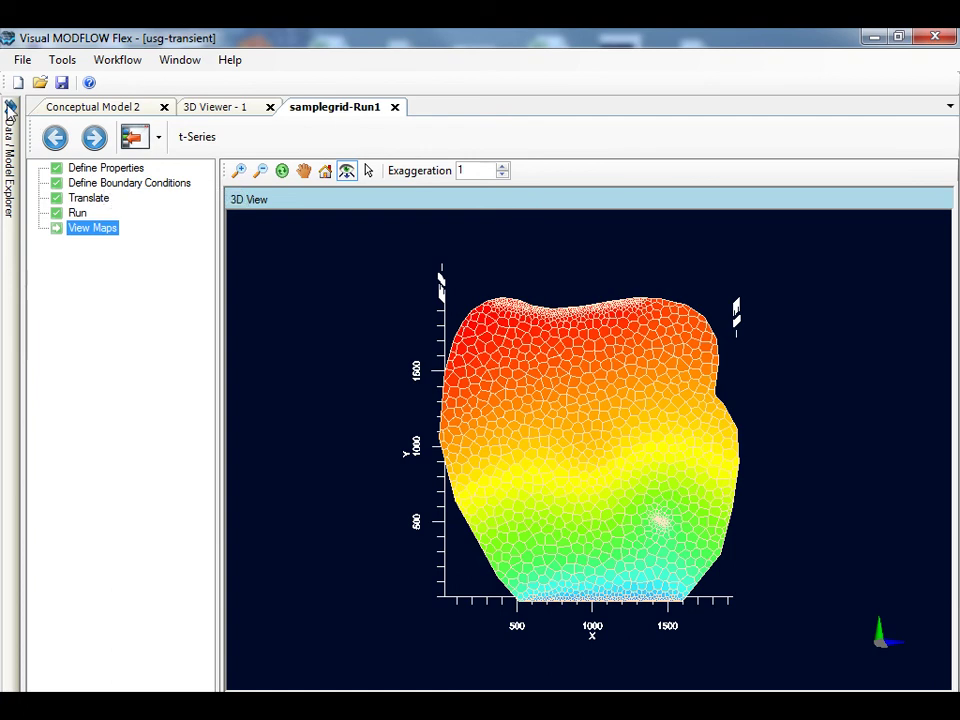
- Pin the explorer, widen the 3D view and orbit the contoured heads surface at exaggeration 20
{"action": "left_click", "coordinate": [10, 108]}
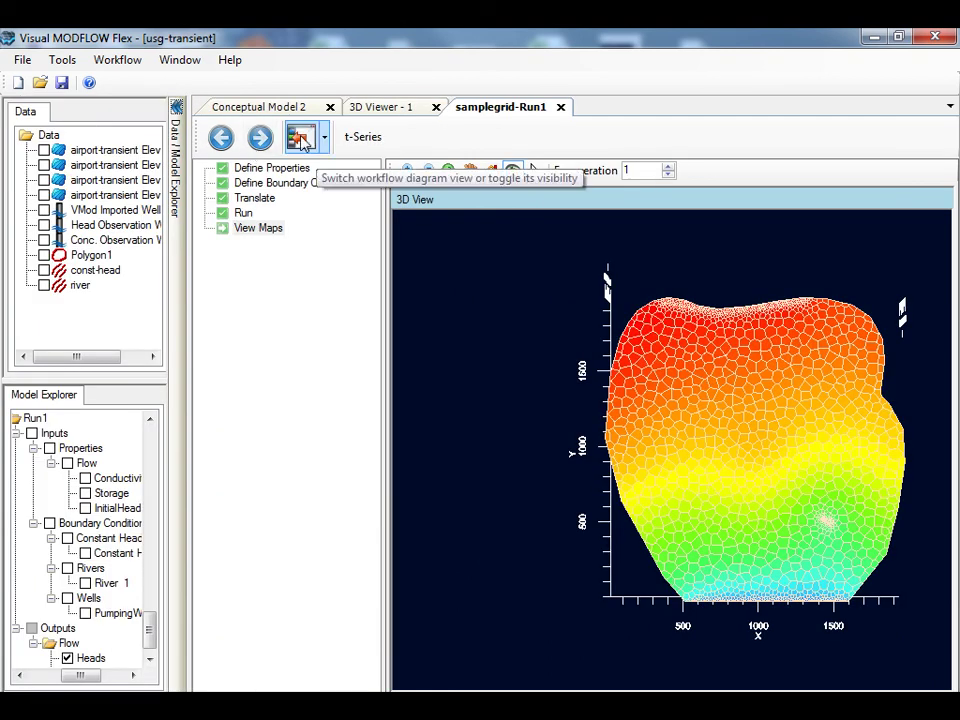
{"action": "left_click", "coordinate": [302, 140]}
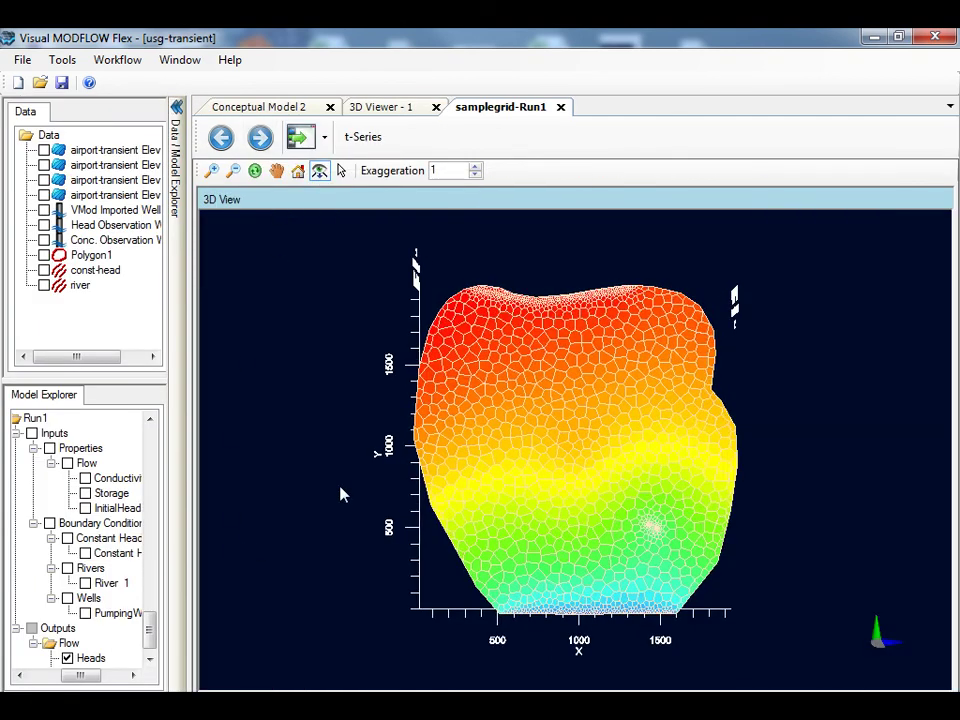
{"action": "scroll", "coordinate": [110, 480], "scroll_direction": "down", "scroll_amount": 1}
{"action": "left_click_drag", "start_coordinate": [420, 440], "coordinate": [883, 336]}
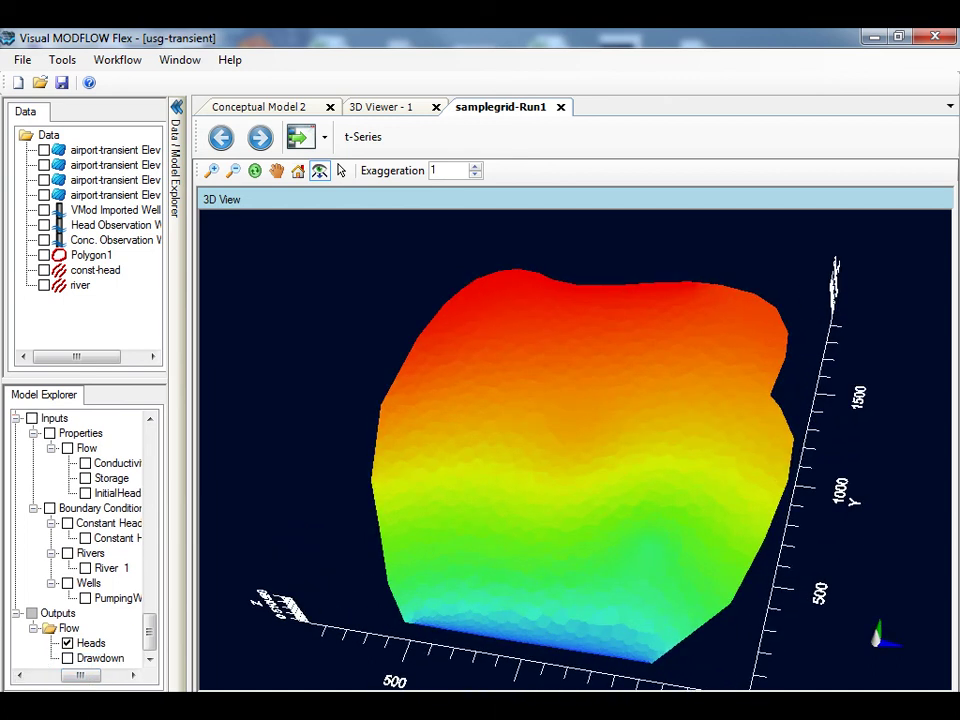
{"action": "left_click_drag", "start_coordinate": [600, 440], "coordinate": [524, 440]}
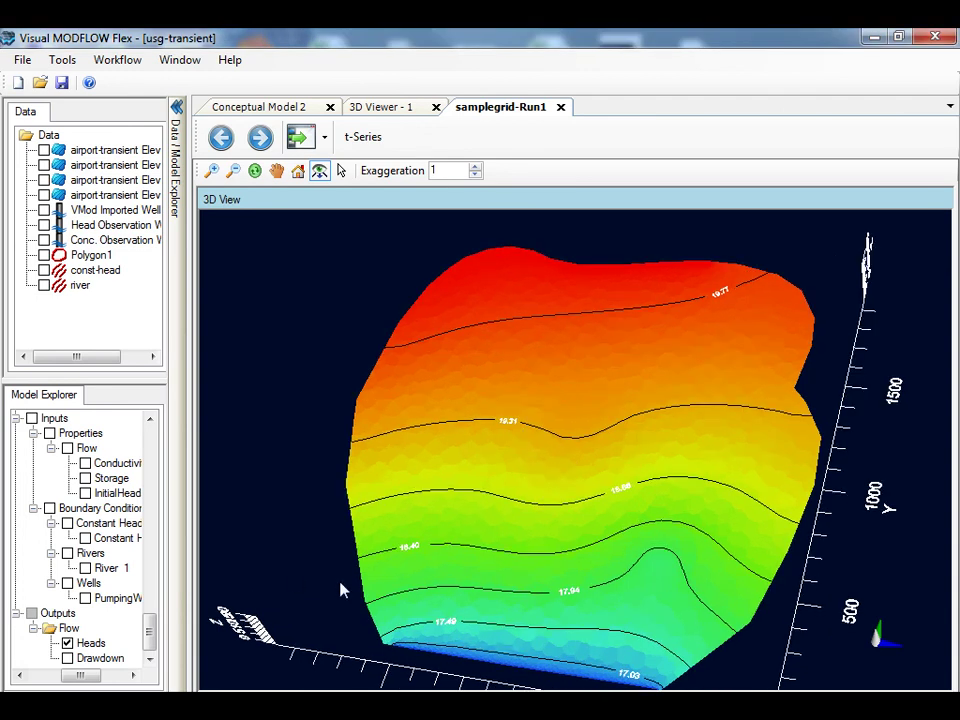
{"action": "left_click_drag", "start_coordinate": [418, 369], "coordinate": [400, 378]}
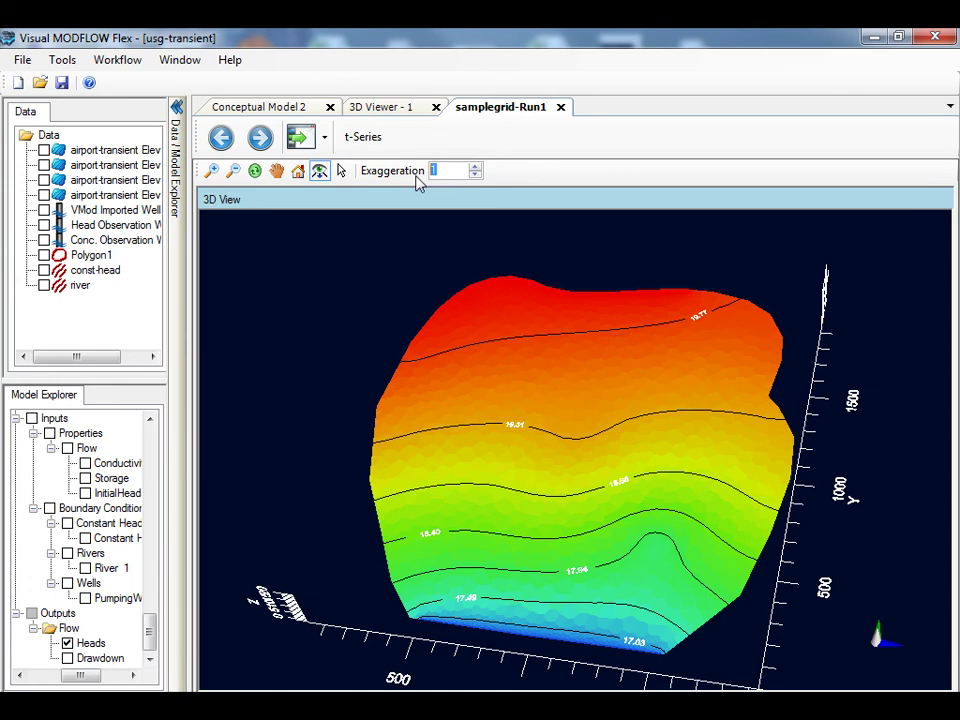
{"action": "right_click", "coordinate": [101, 645]}
{"action": "left_click", "coordinate": [253, 577]}
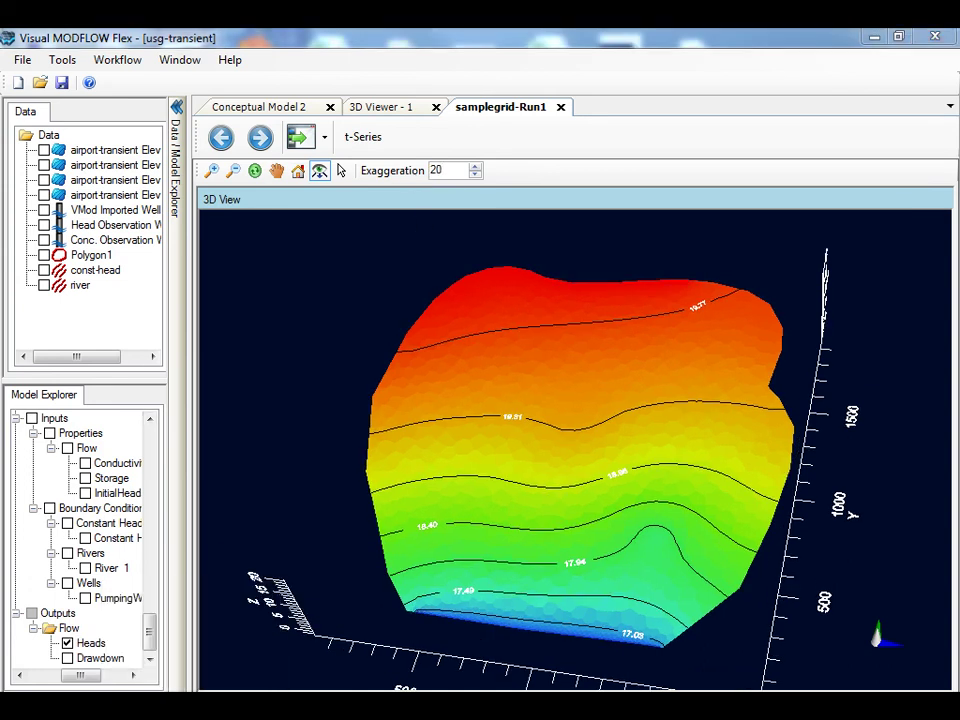